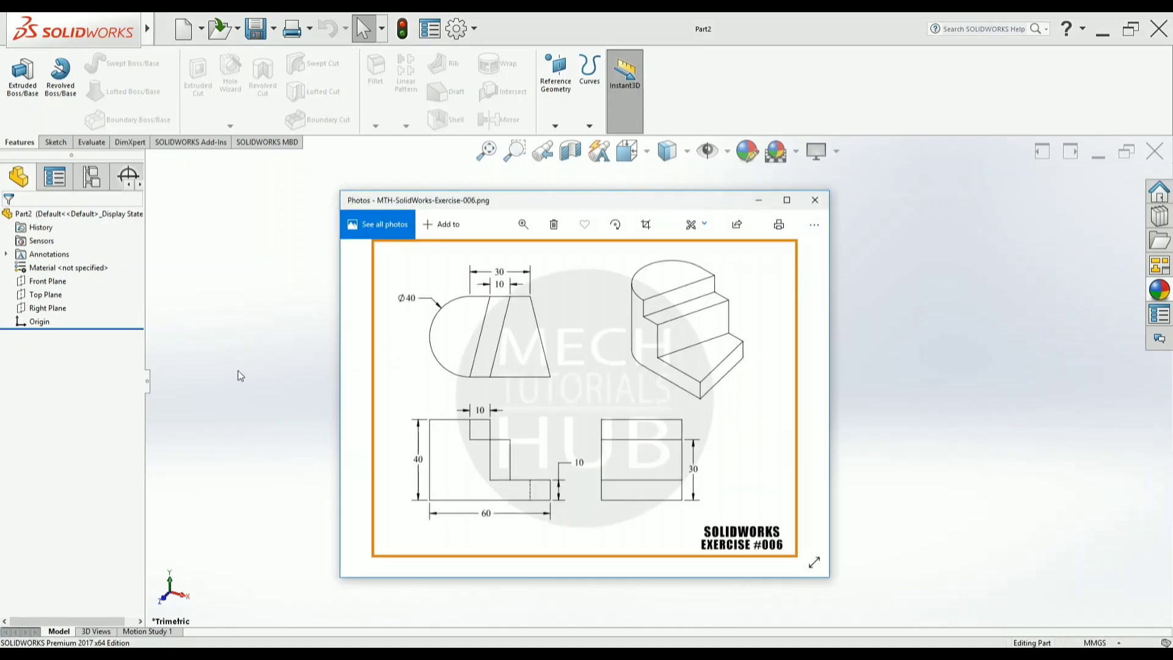
Step: Move the reference drawing aside, then start a sketch on the Top Plane
drag(532, 203, 560, 196)
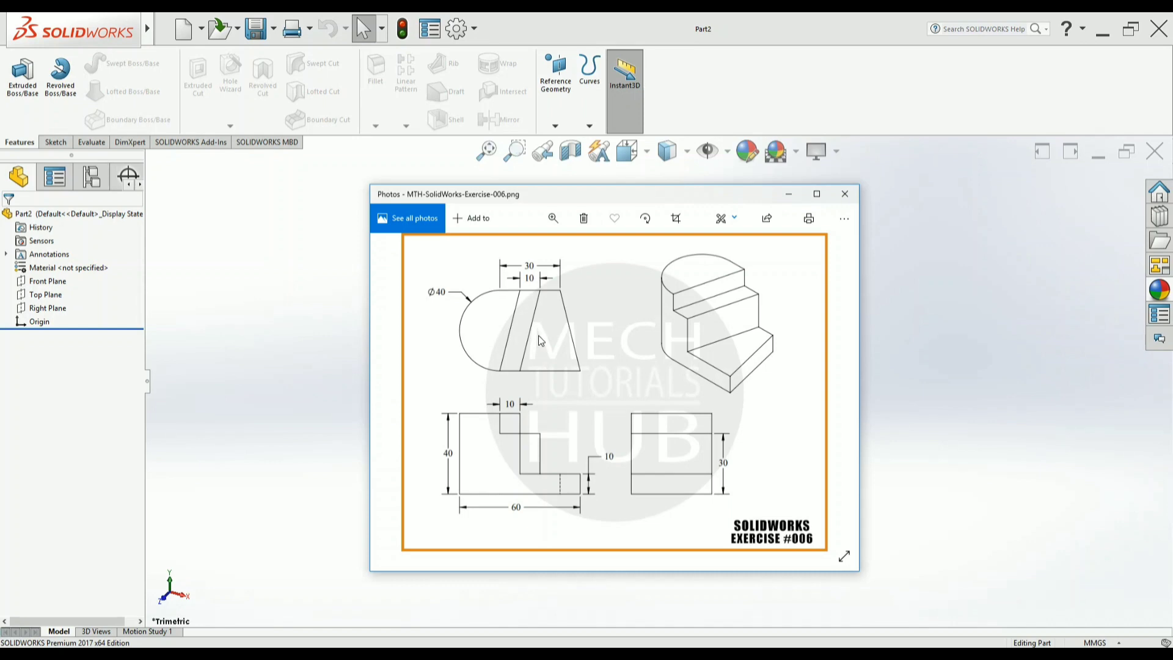
click(789, 193)
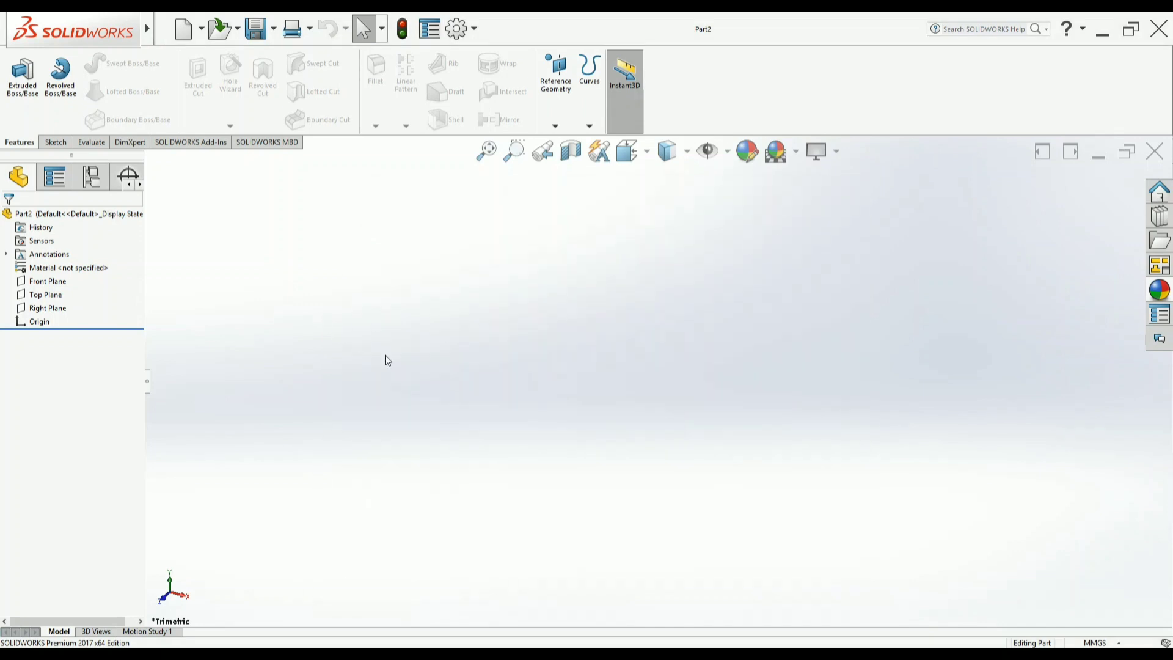
click(45, 294)
click(69, 276)
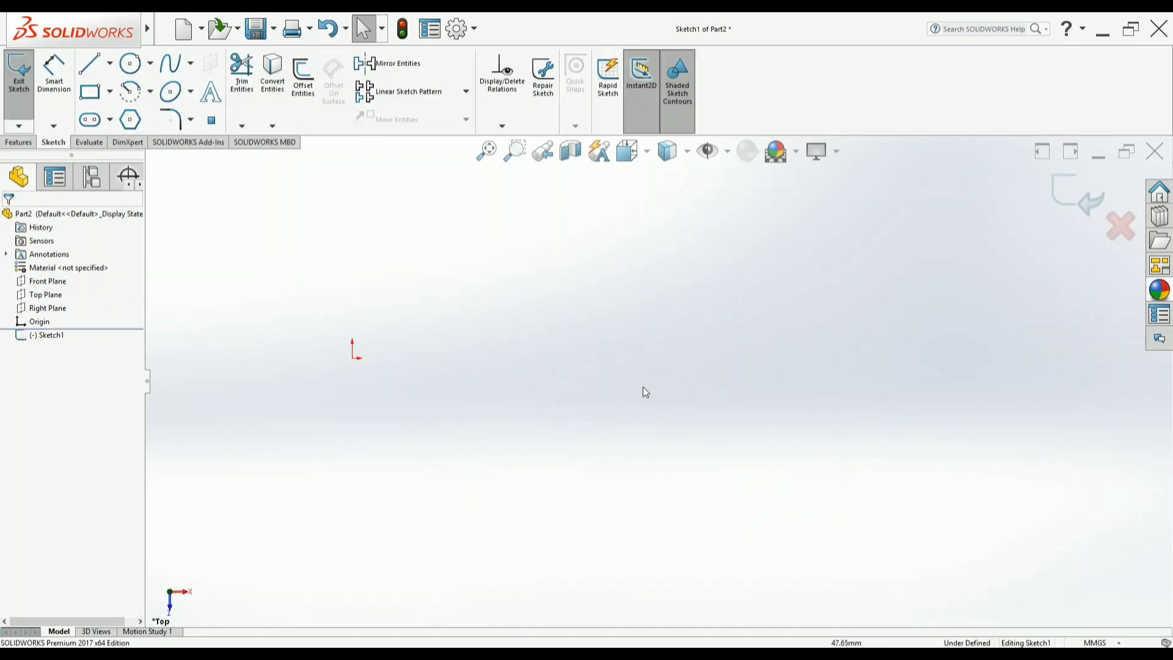
Step: Draw a corner rectangle from the origin, zoom to fit, then recall the reference drawing
click(90, 91)
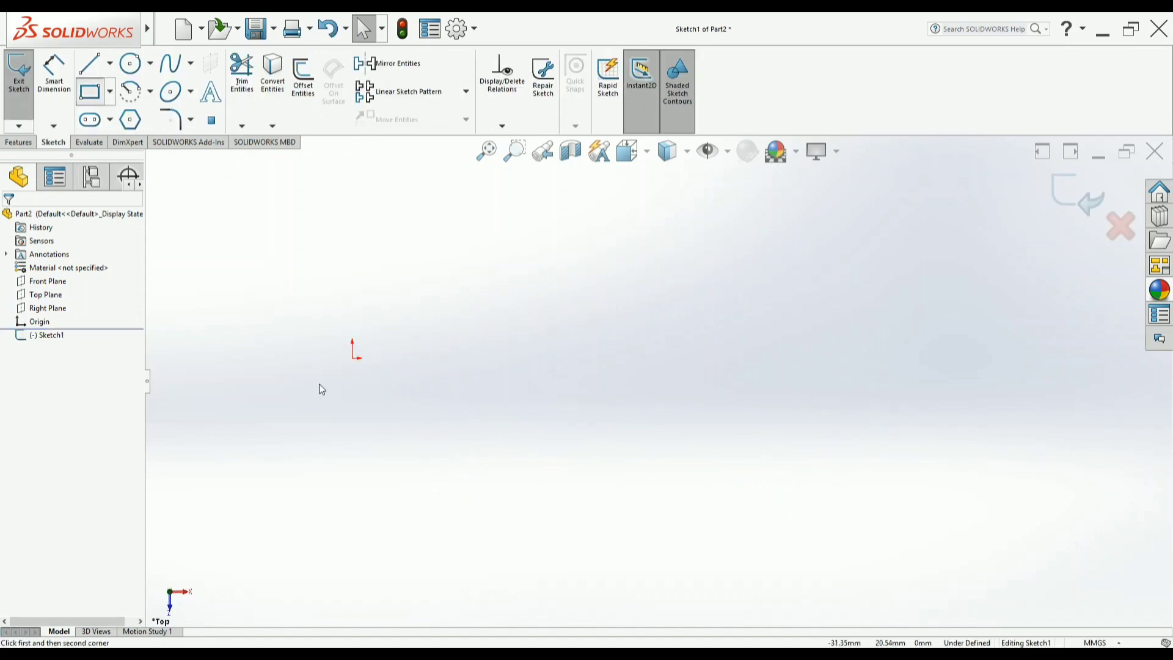
click(355, 356)
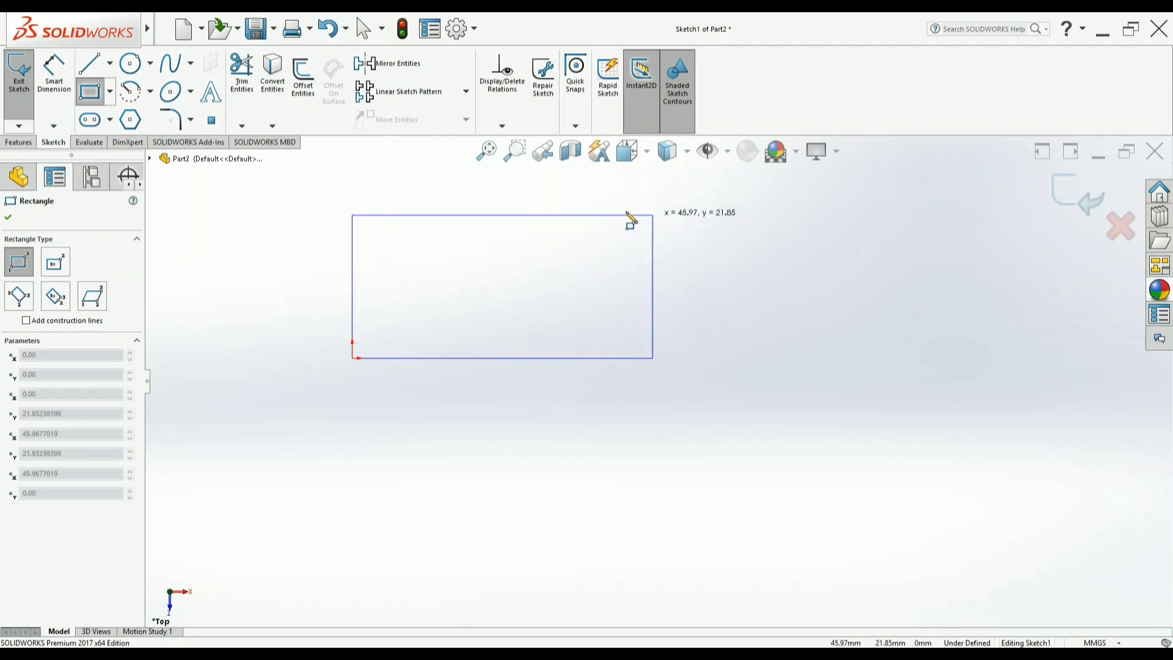
click(615, 202)
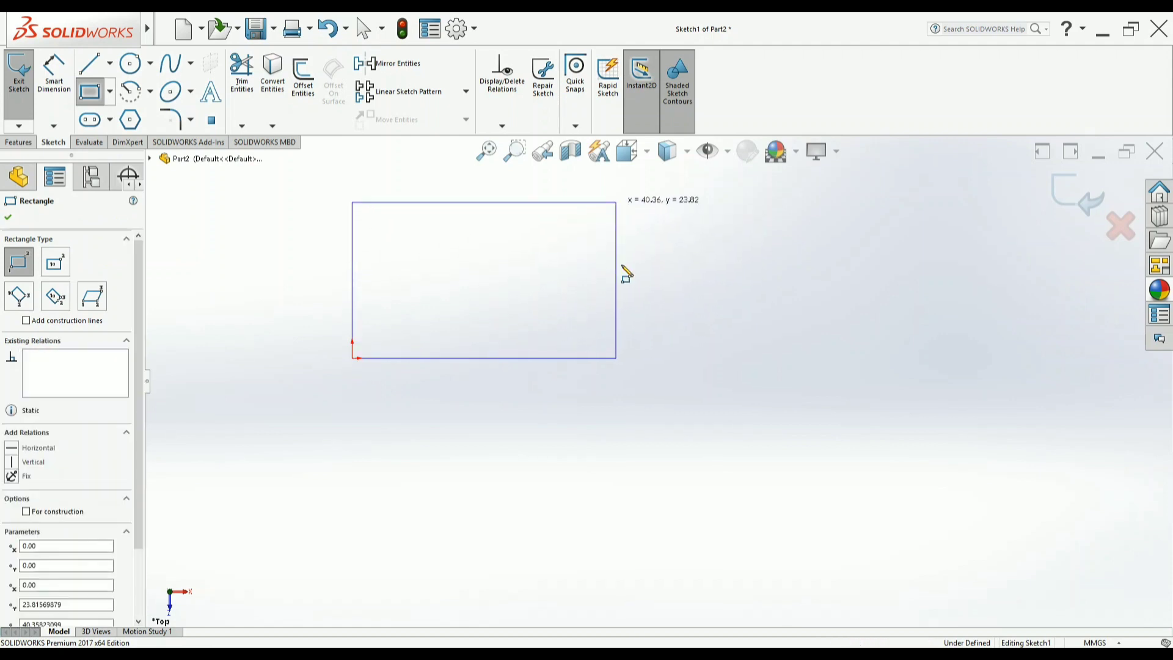
right_click(761, 406)
click(782, 394)
click(486, 151)
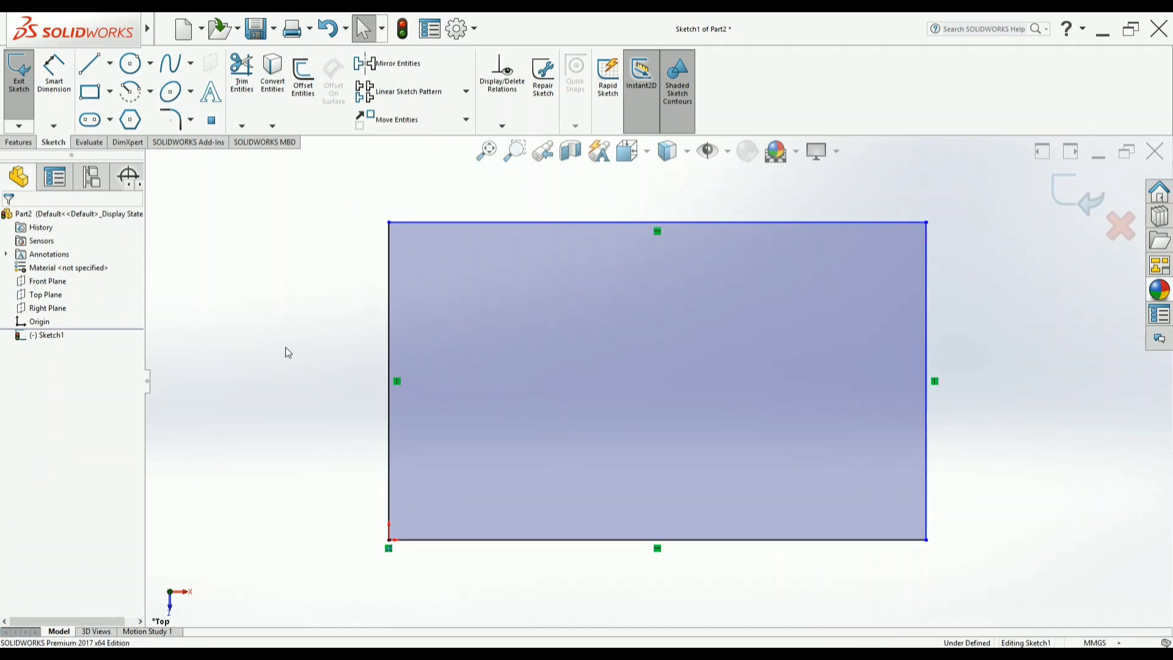
key(alt+Tab)
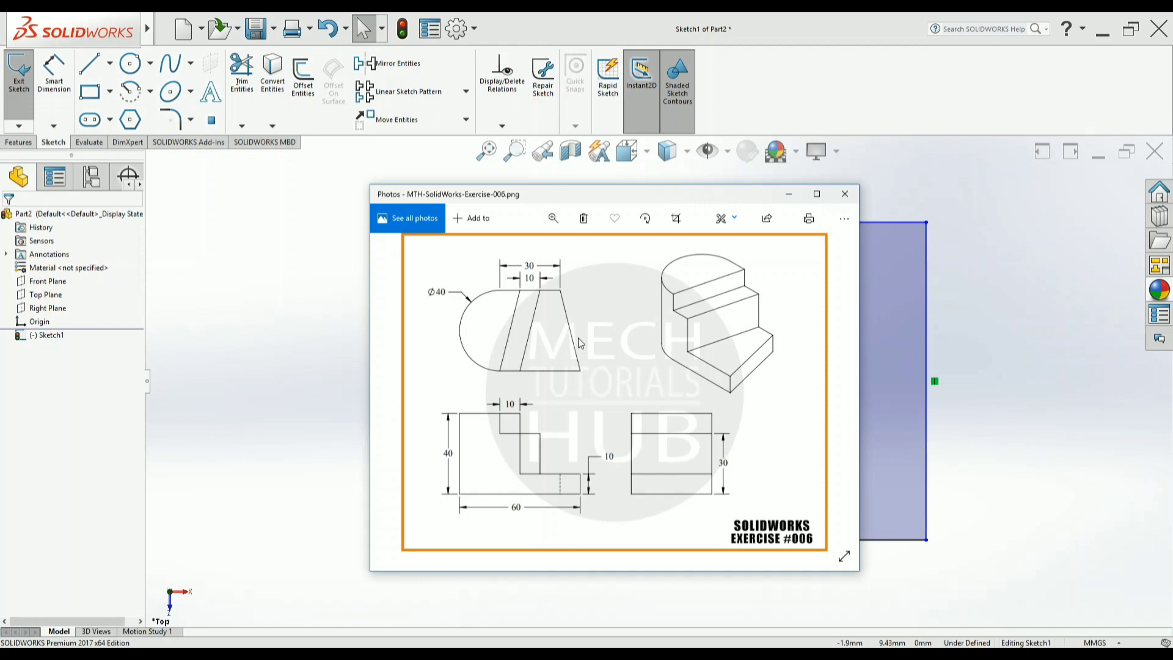
Step: Send the Exercise #006 drawing behind SOLIDWORKS to reveal the rectangle sketch
click(247, 642)
scroll(660, 550, down, 3)
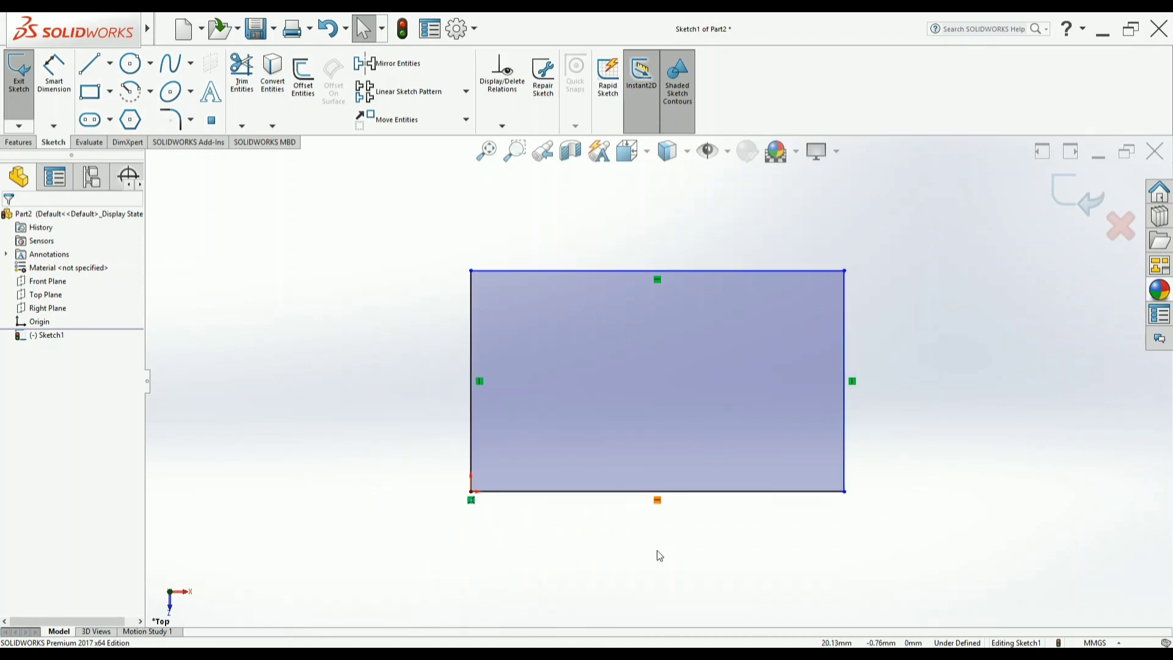
Step: Dimension the rectangle's bottom edge 40 mm and right edge 40 mm
click(53, 74)
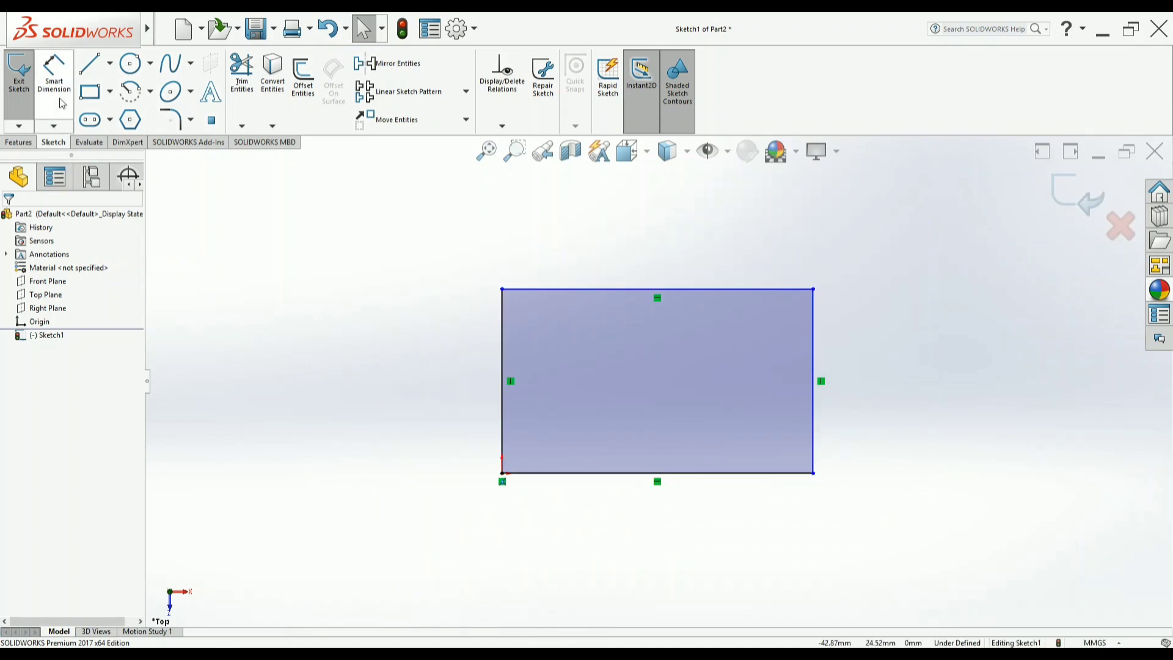
click(582, 474)
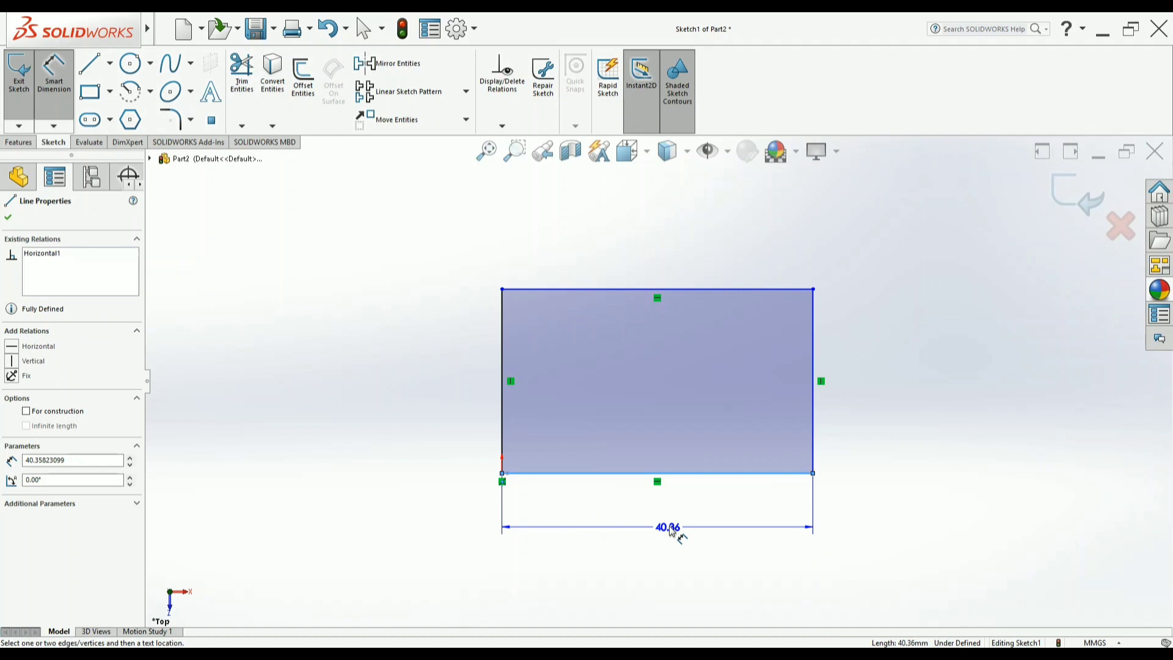
click(667, 534)
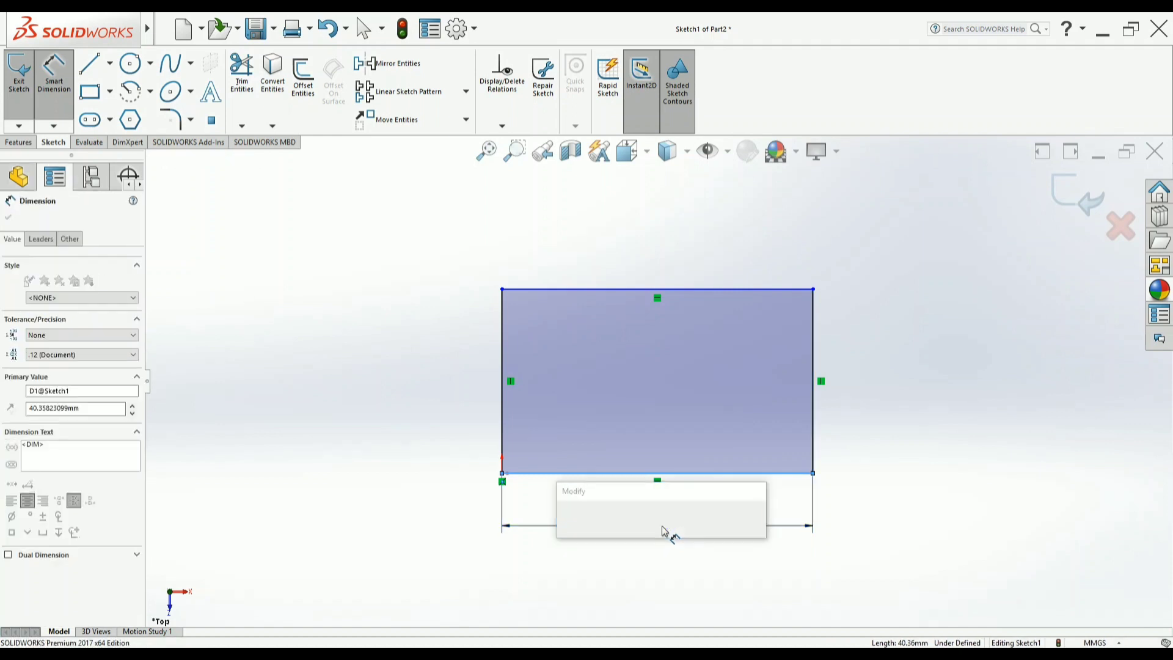
text(40)
key(Return)
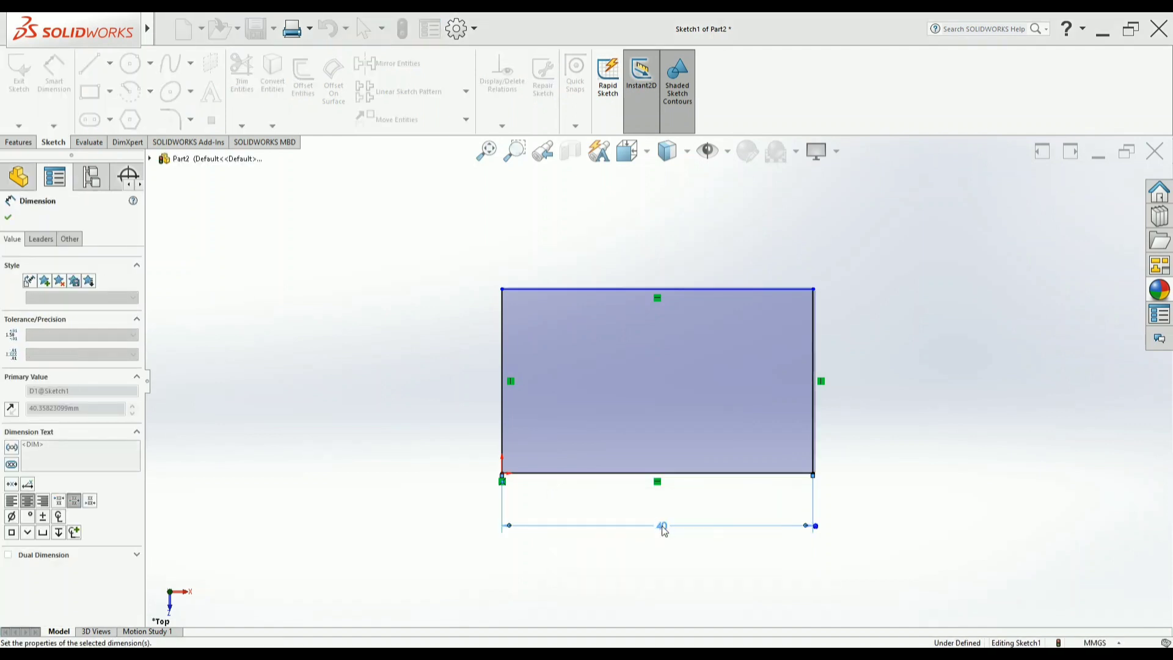
click(816, 420)
click(874, 381)
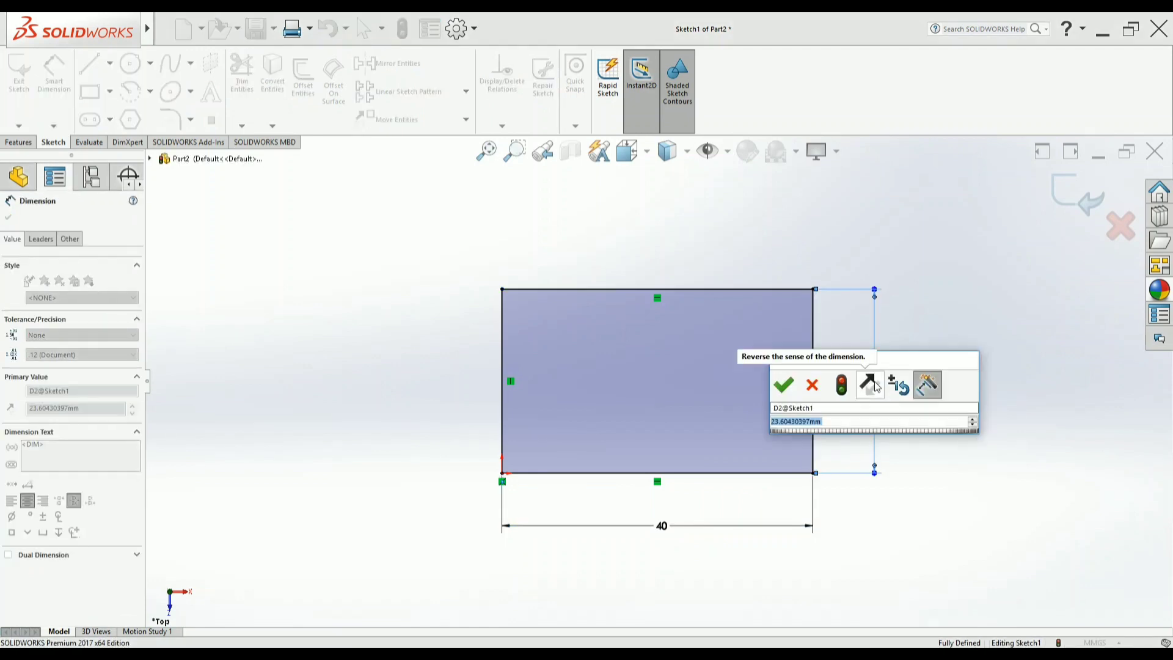
text(40)
key(Return)
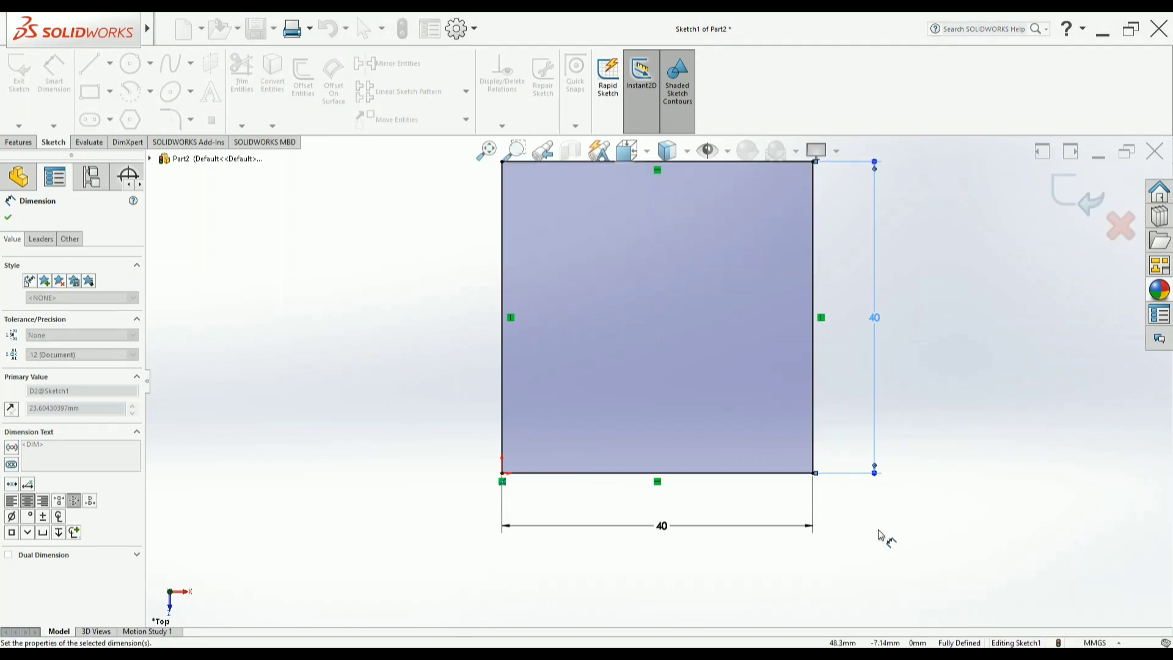
scroll(802, 324, down, 2)
scroll(802, 324, down, 2)
scroll(668, 356, up, 2)
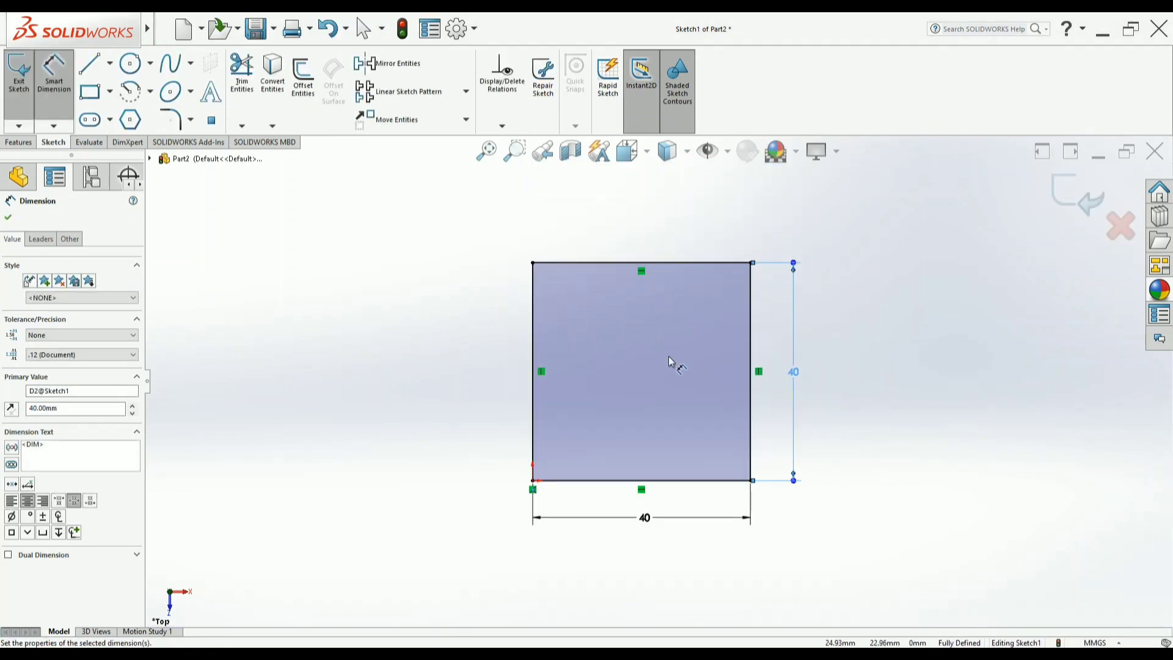
scroll(717, 402, up, 1)
scroll(707, 402, down, 2)
scroll(641, 276, up, 1)
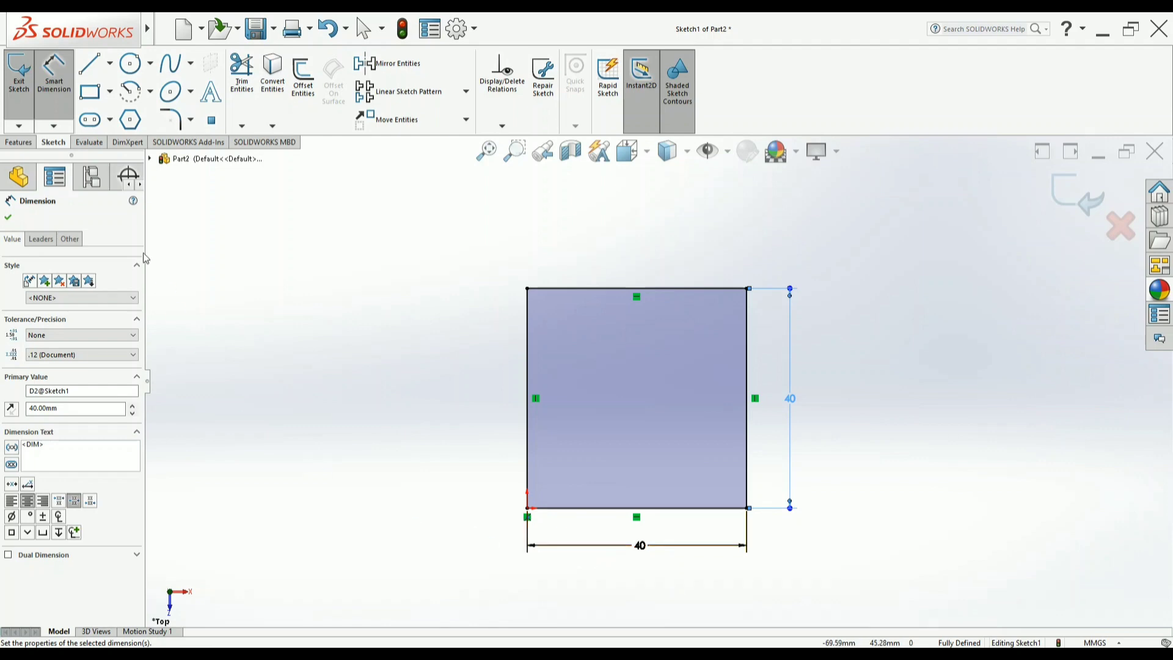
Step: Draw an R20 circle centered on the square's left-edge midpoint
click(131, 69)
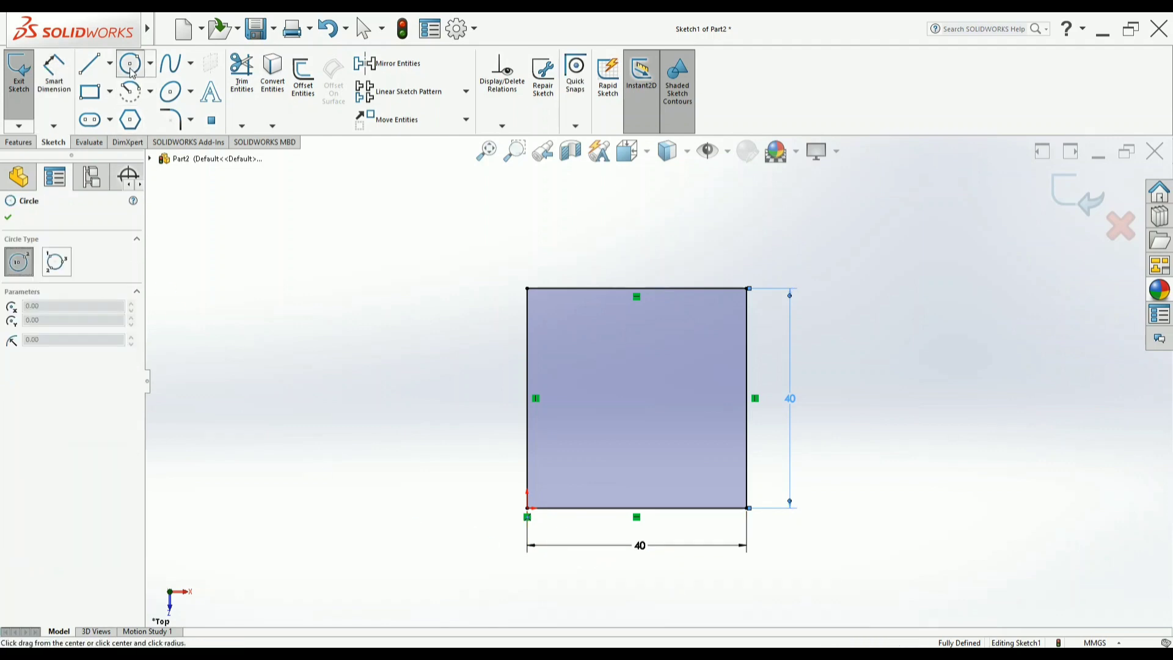
click(528, 397)
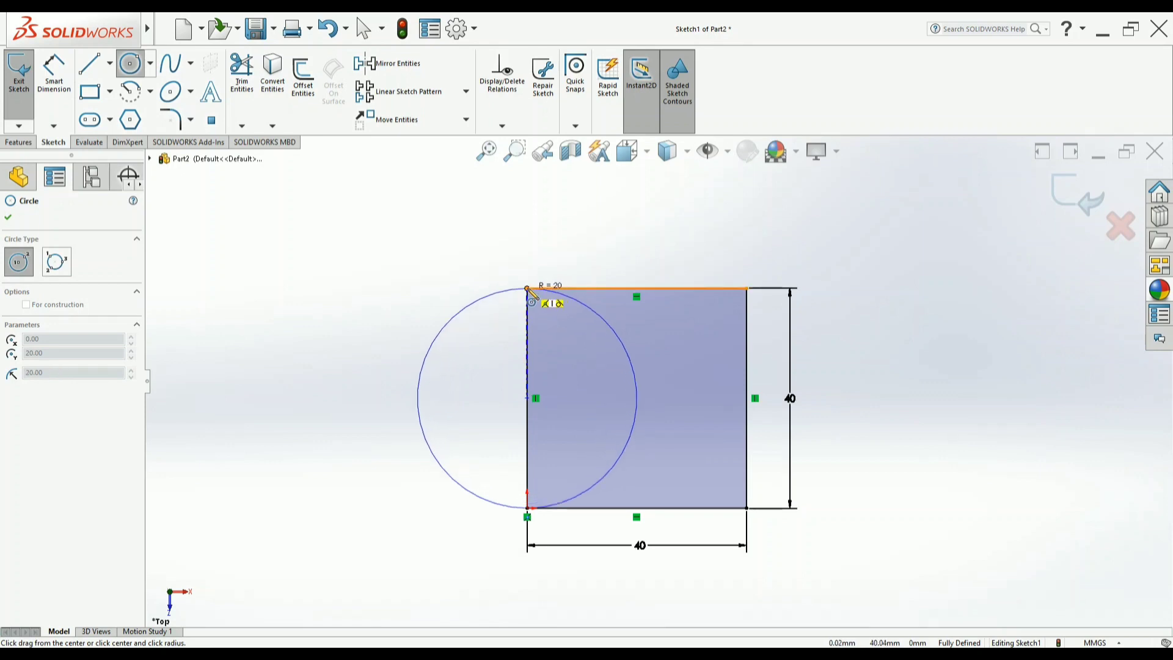
click(528, 291)
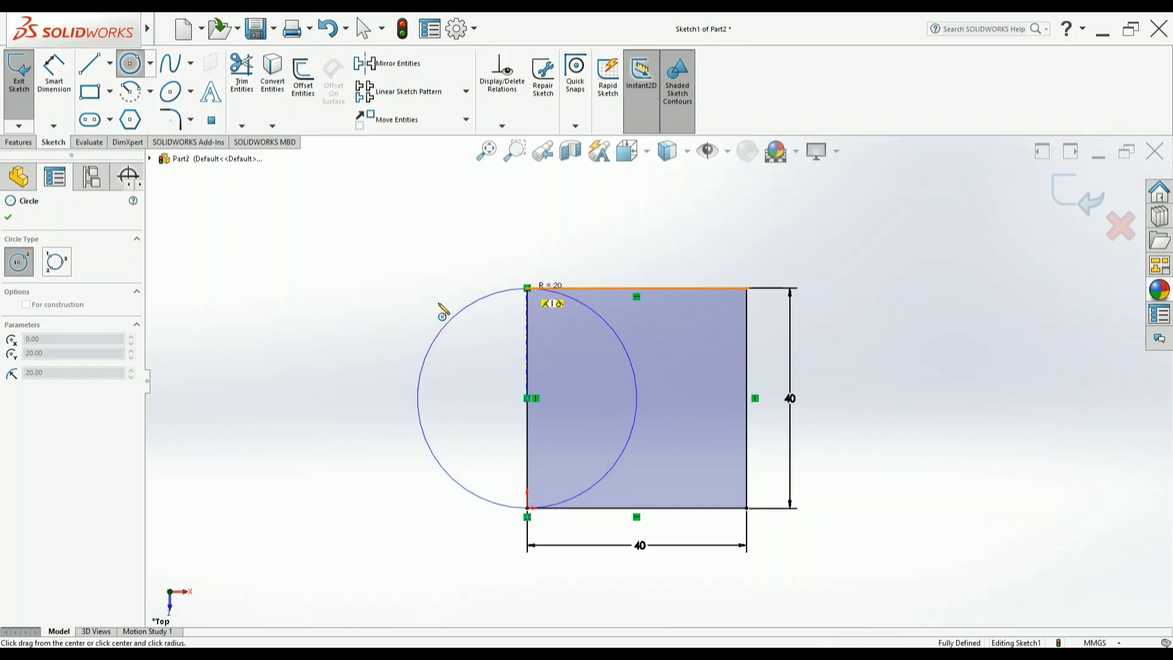
right_click(311, 292)
click(340, 301)
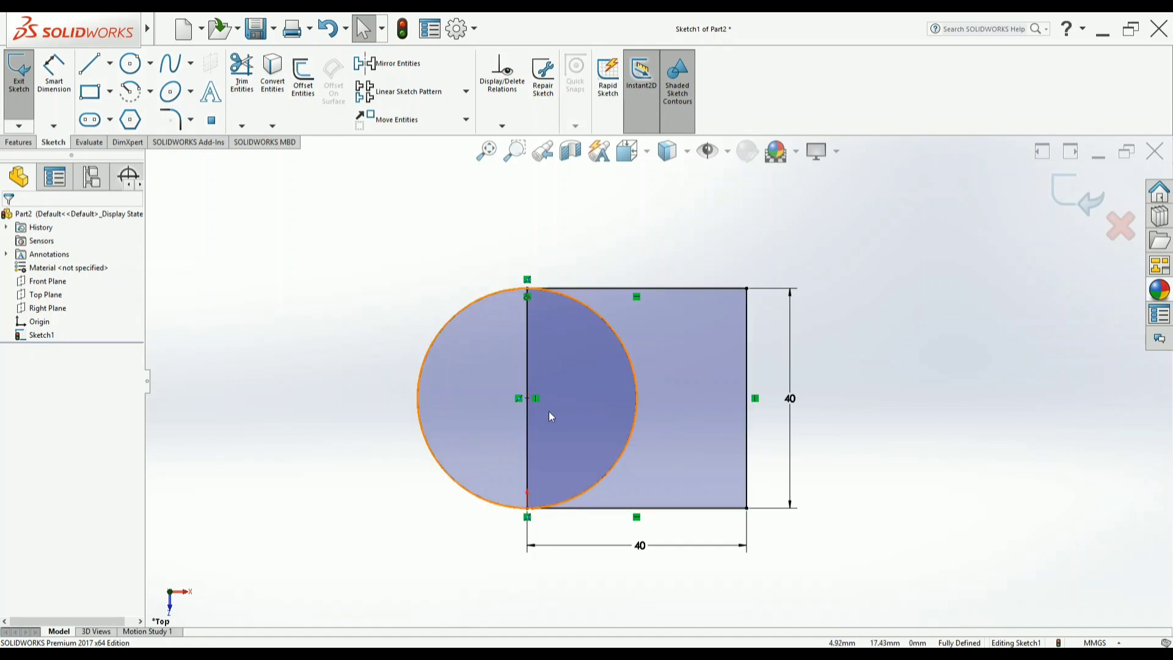
Step: Trim away the circle's inner arc and the square's left edge
click(241, 74)
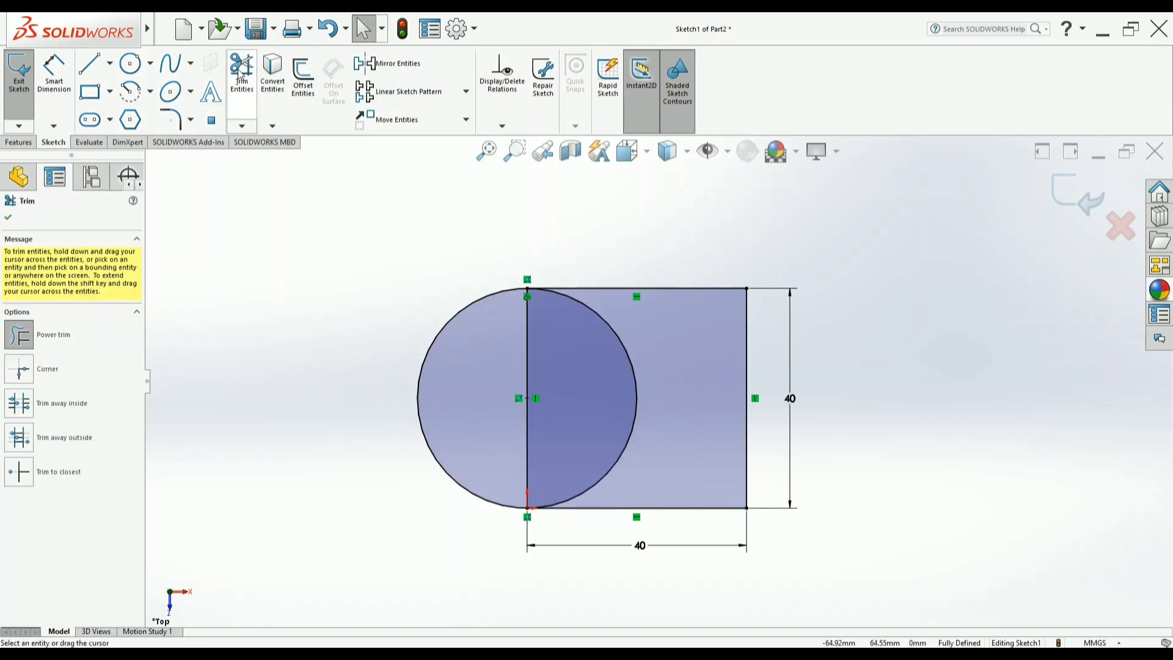
click(628, 443)
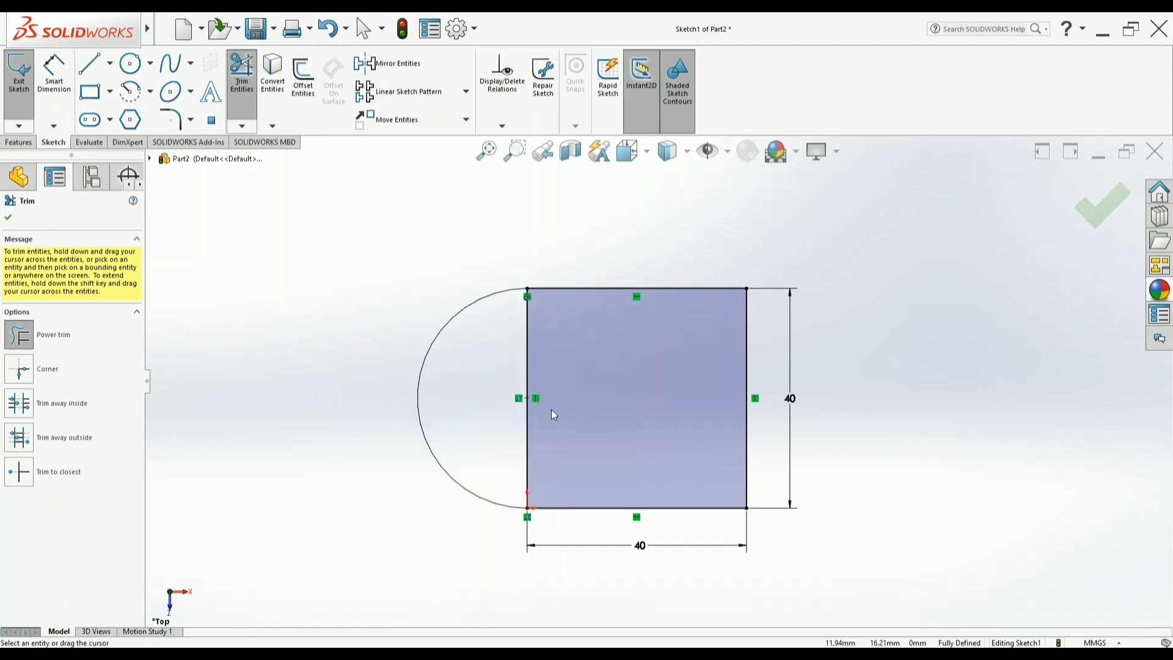
click(526, 403)
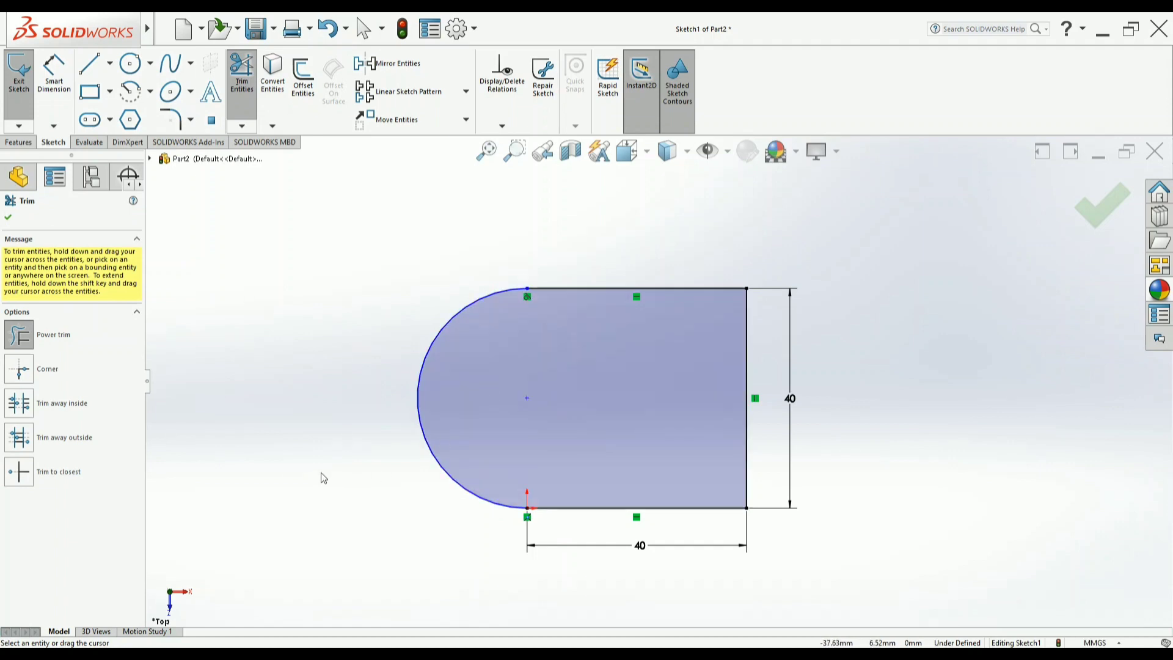
click(8, 216)
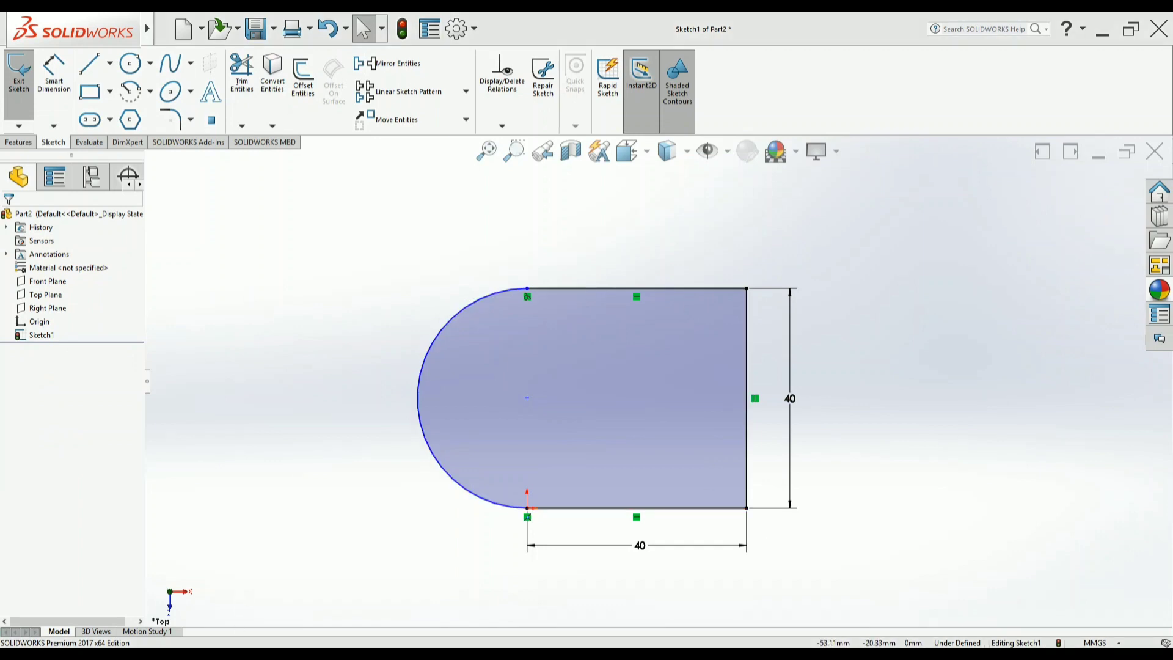
Step: After checking the drawing, draw a diagonal line from the bottom-right corner to the top edge
key(alt+Tab)
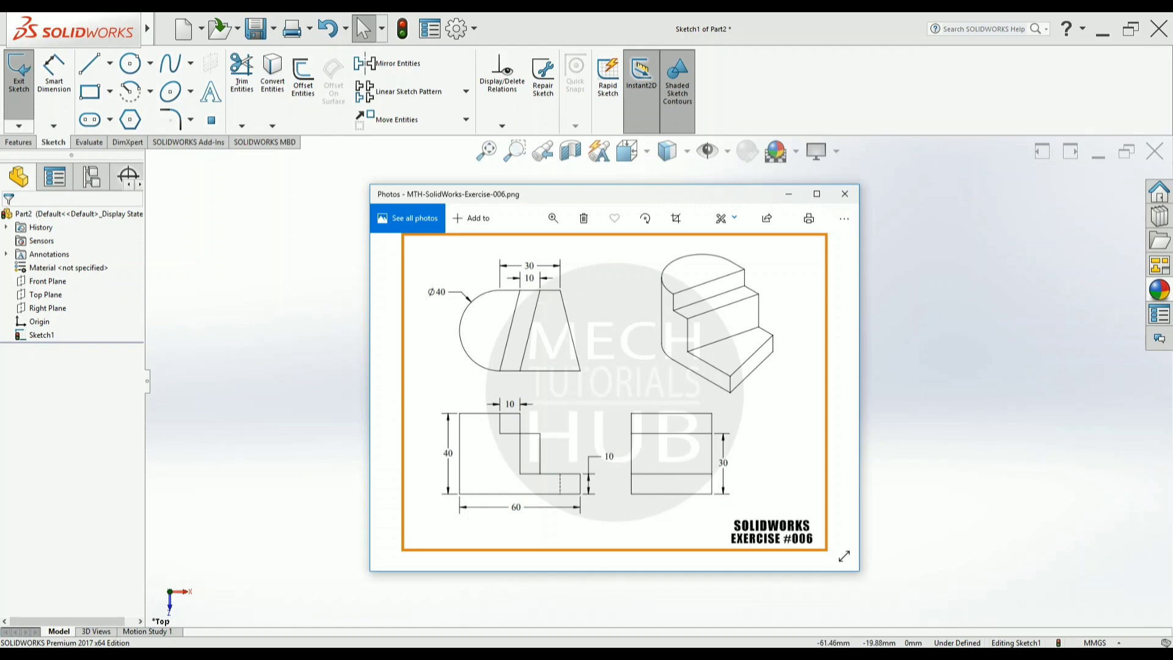
click(90, 89)
click(90, 63)
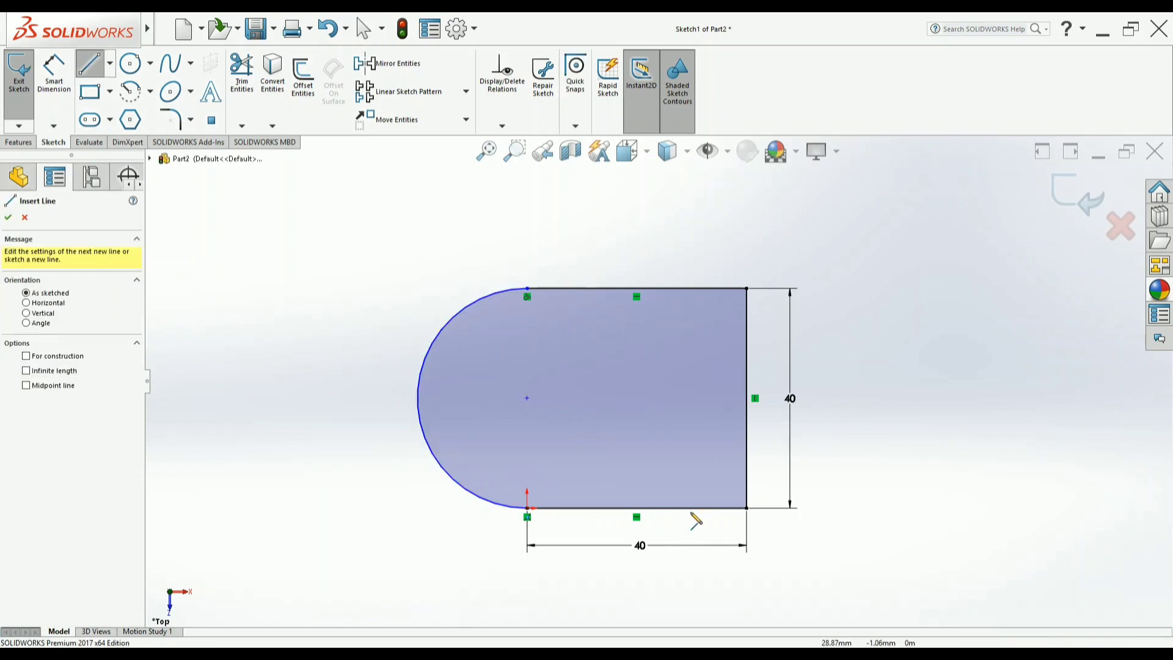
click(747, 506)
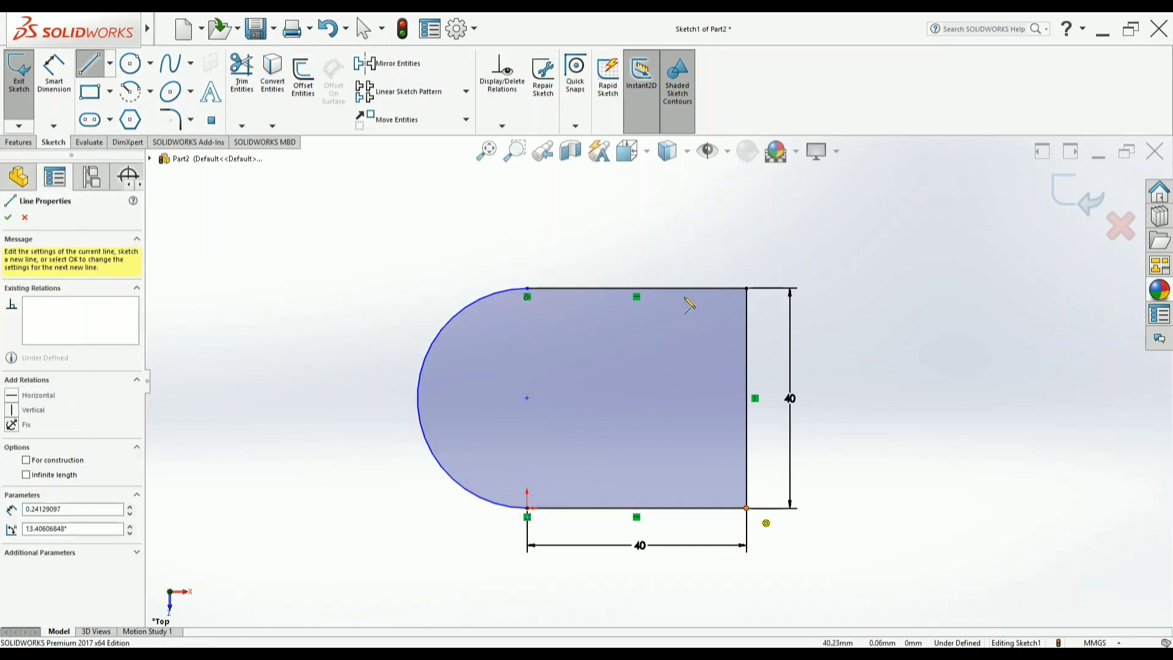
right_click(662, 242)
click(688, 246)
scroll(648, 377, up, 1)
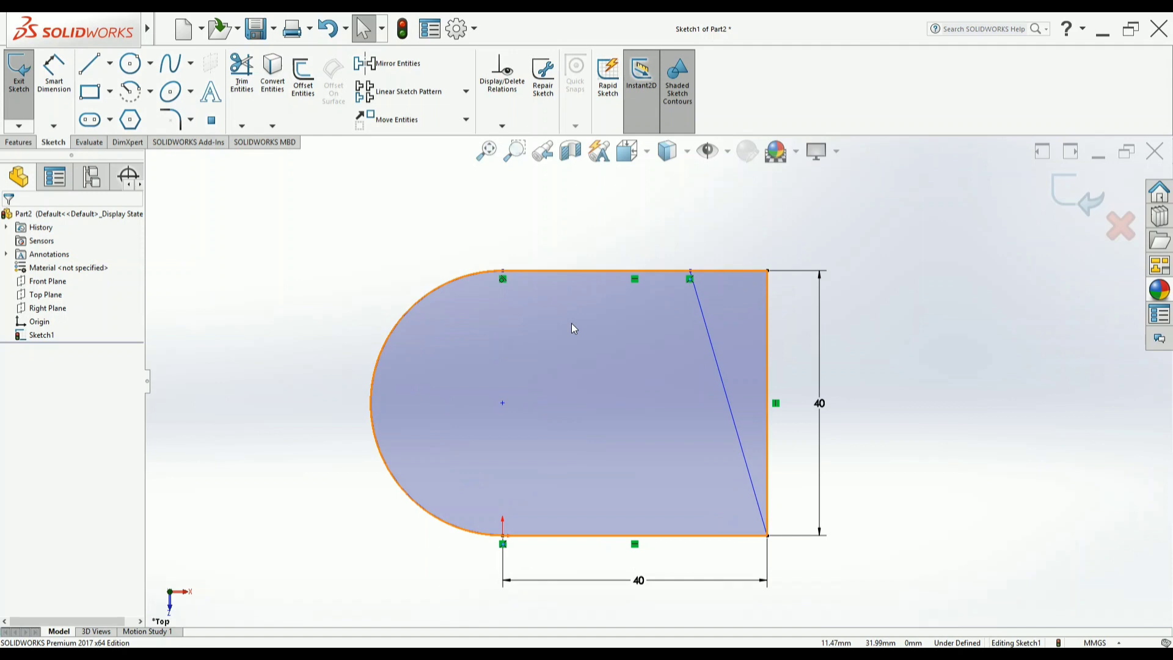
Step: Trim away the right vertical edge and its leftover top-right stub
click(242, 78)
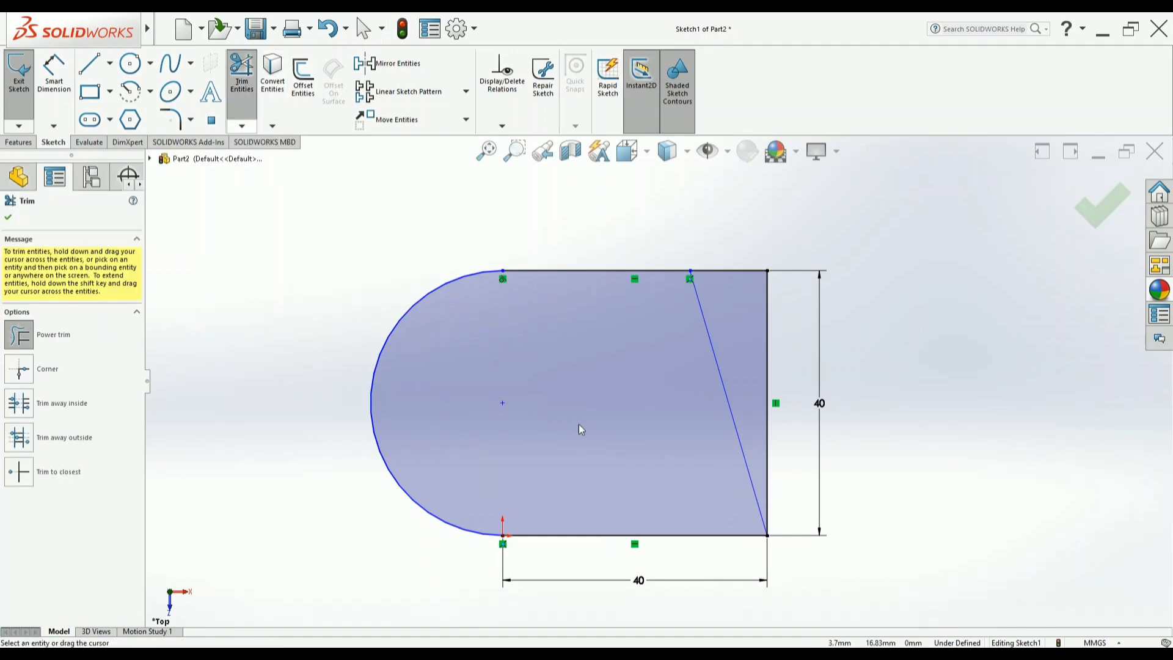
click(766, 403)
click(728, 273)
scroll(672, 348, down, 1)
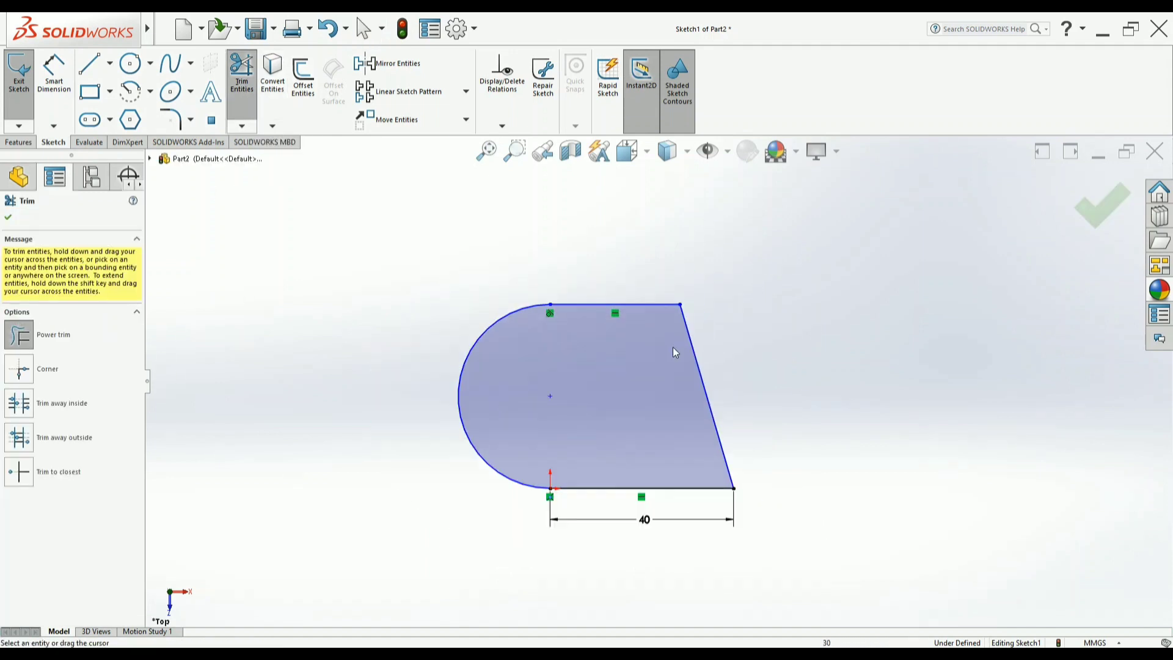
Step: Dimension the top edge 30 mm and exit the sketch
click(53, 78)
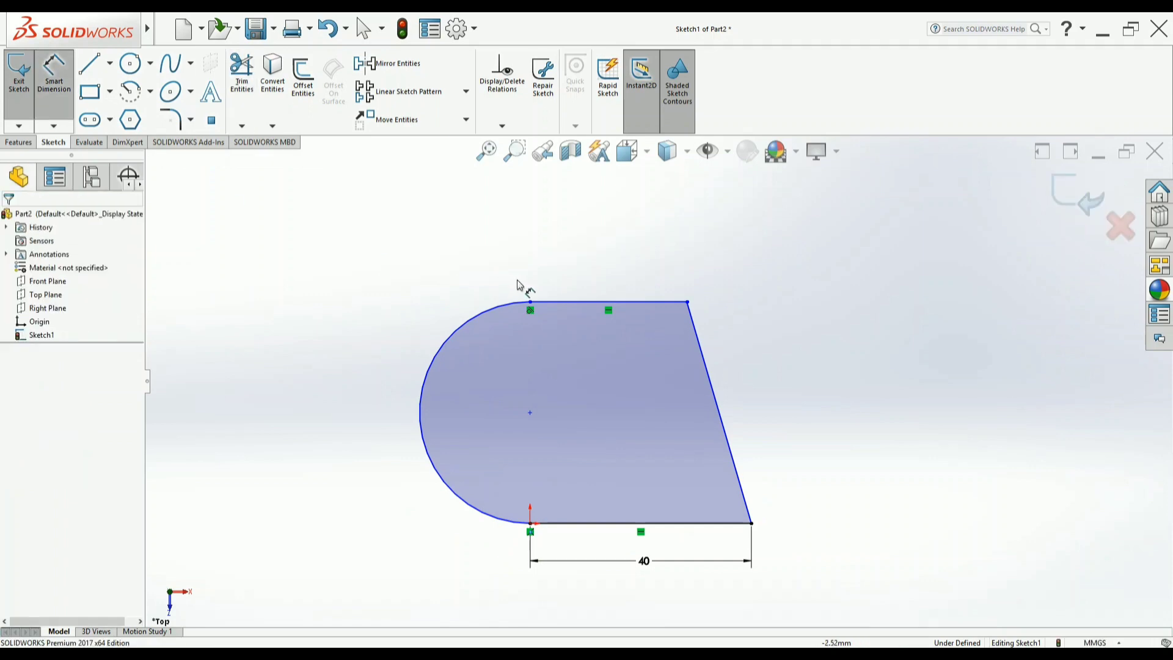
click(597, 311)
click(600, 264)
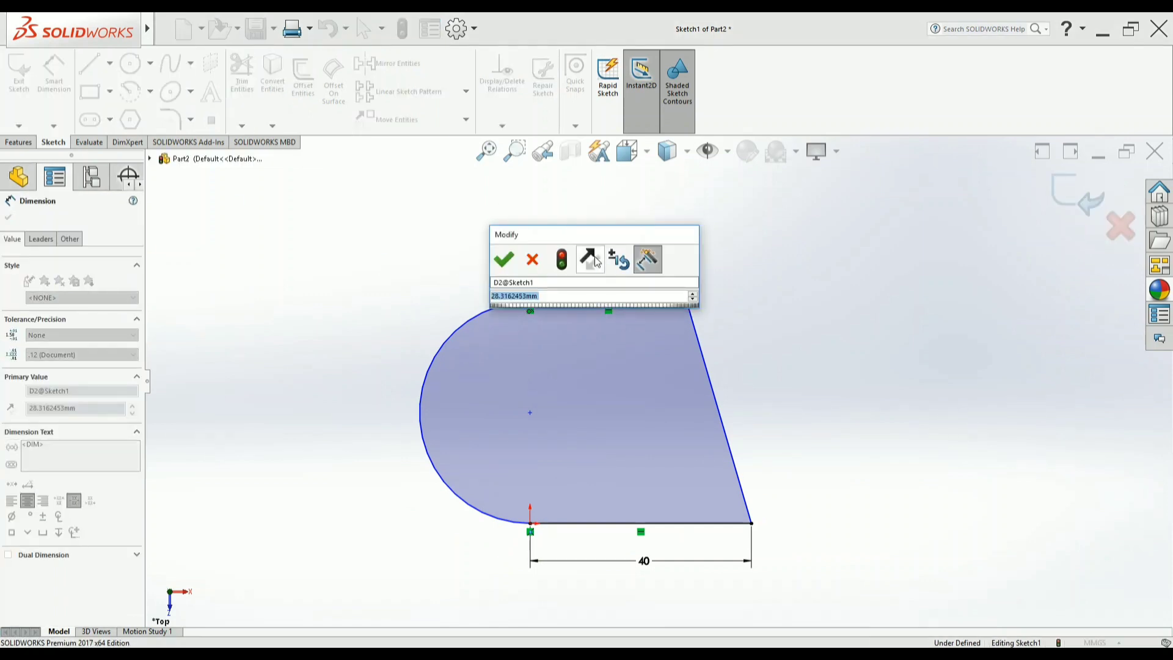
text(3)
key(Return)
text(30.00mm)
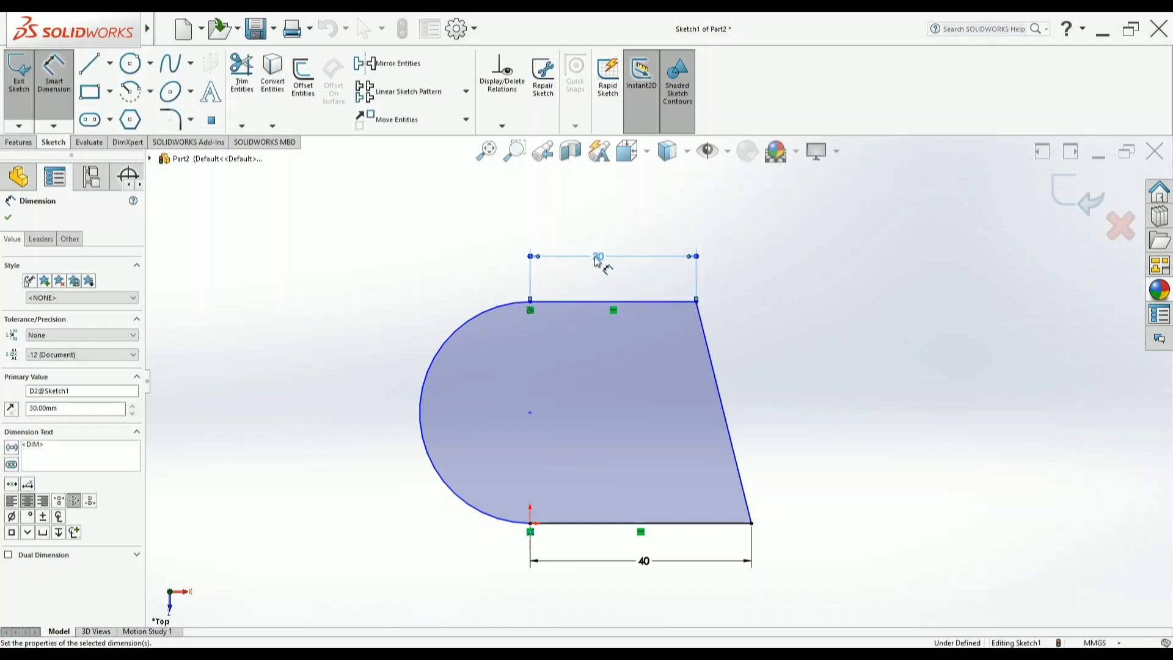
key(Return)
scroll(715, 431, down, 1)
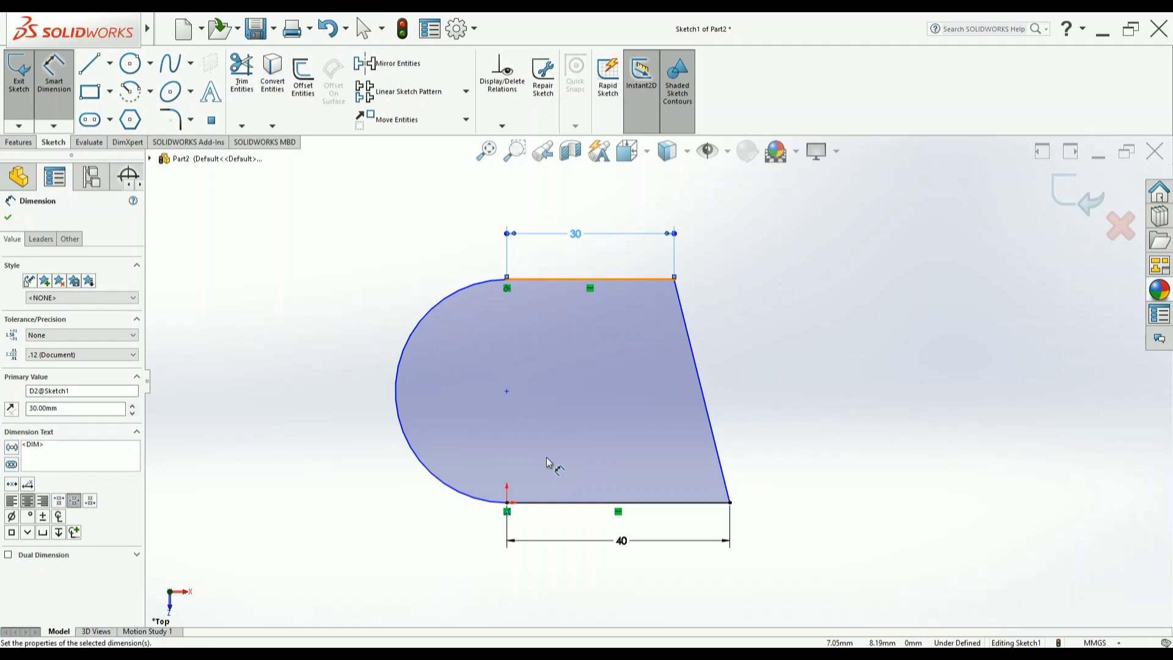
click(1073, 206)
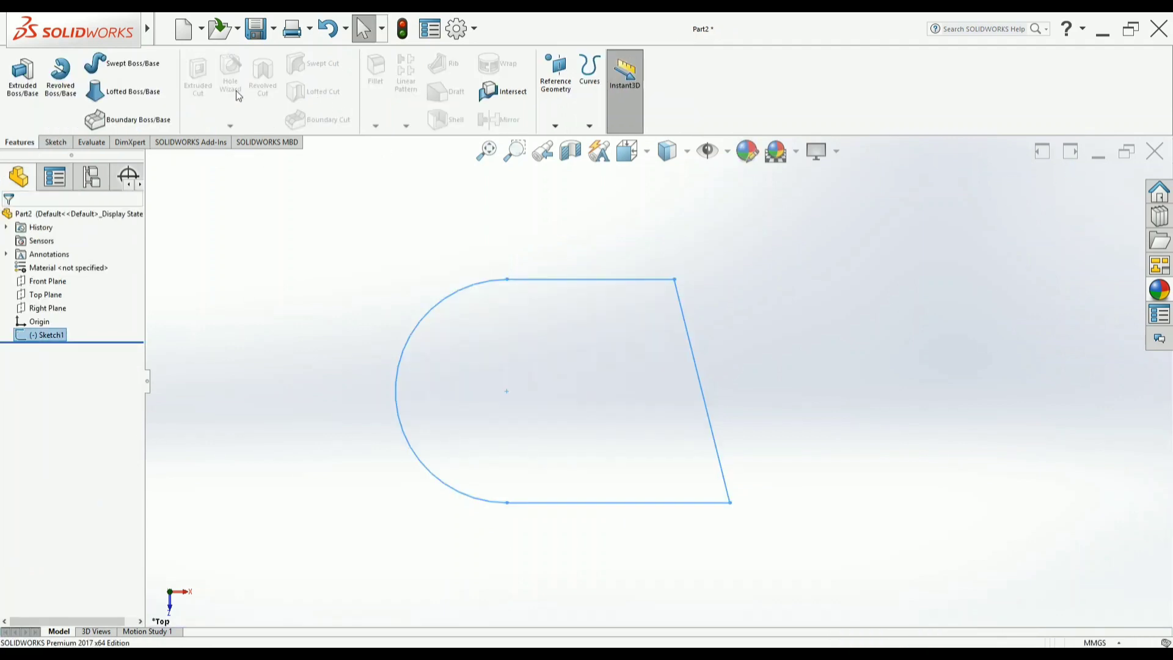
Step: Extrude the D-shaped sketch 40 mm with Extruded Boss/Base, checking the drawing first
click(22, 78)
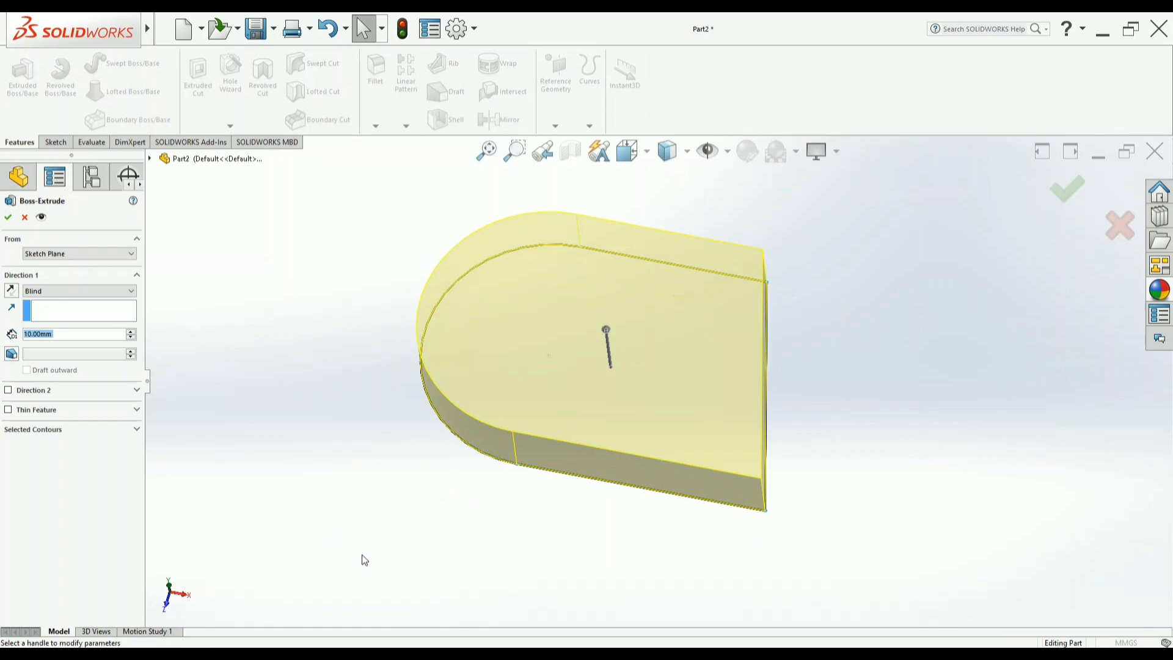
key(alt+Tab)
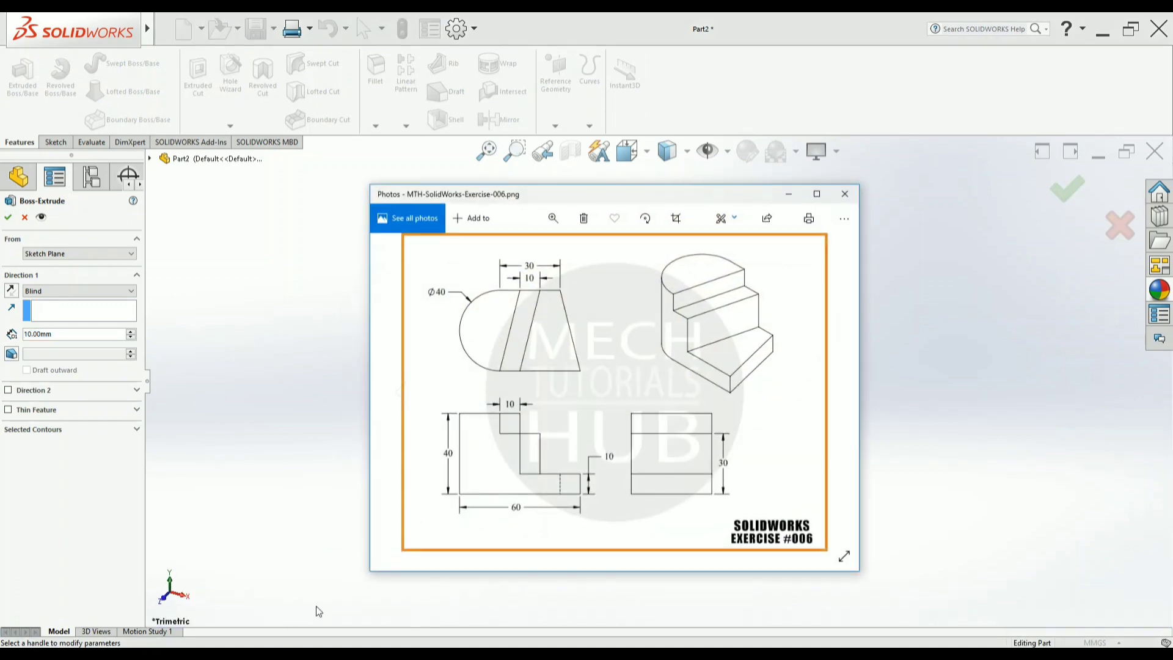
key(alt+Tab)
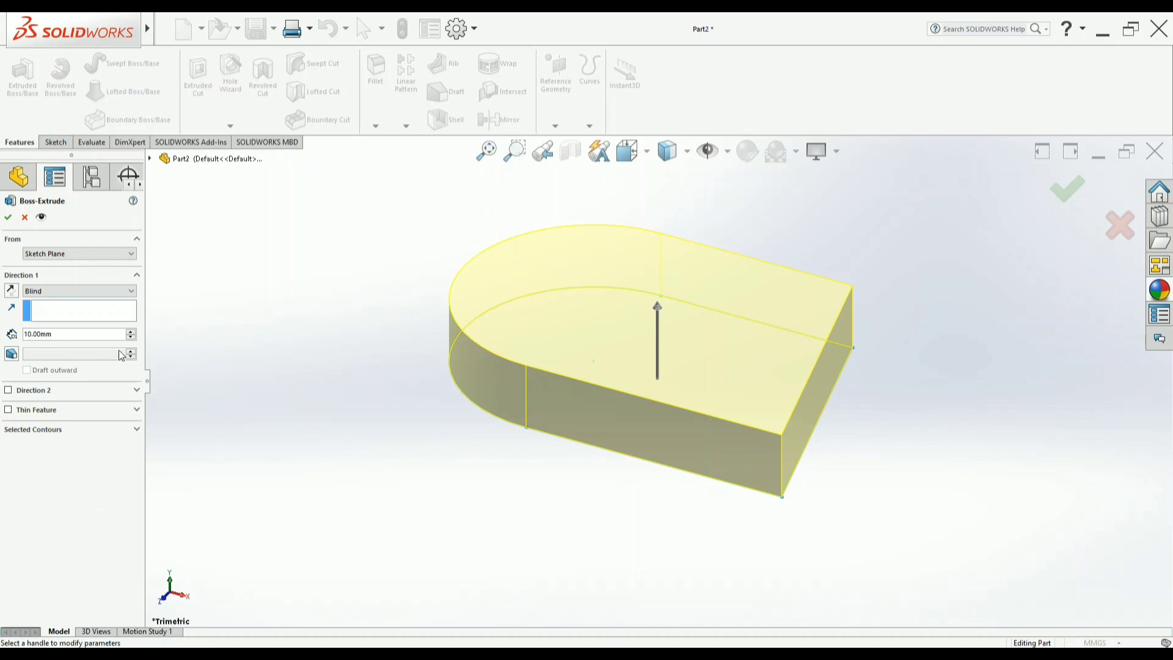
click(131, 331)
click(130, 331)
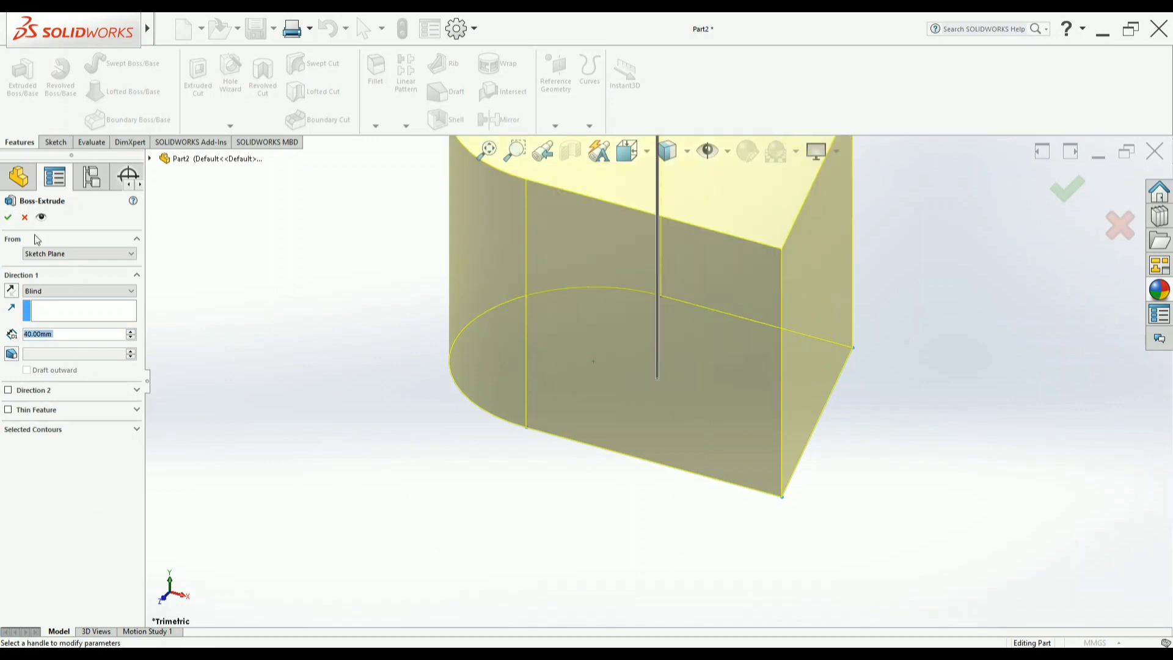
click(9, 217)
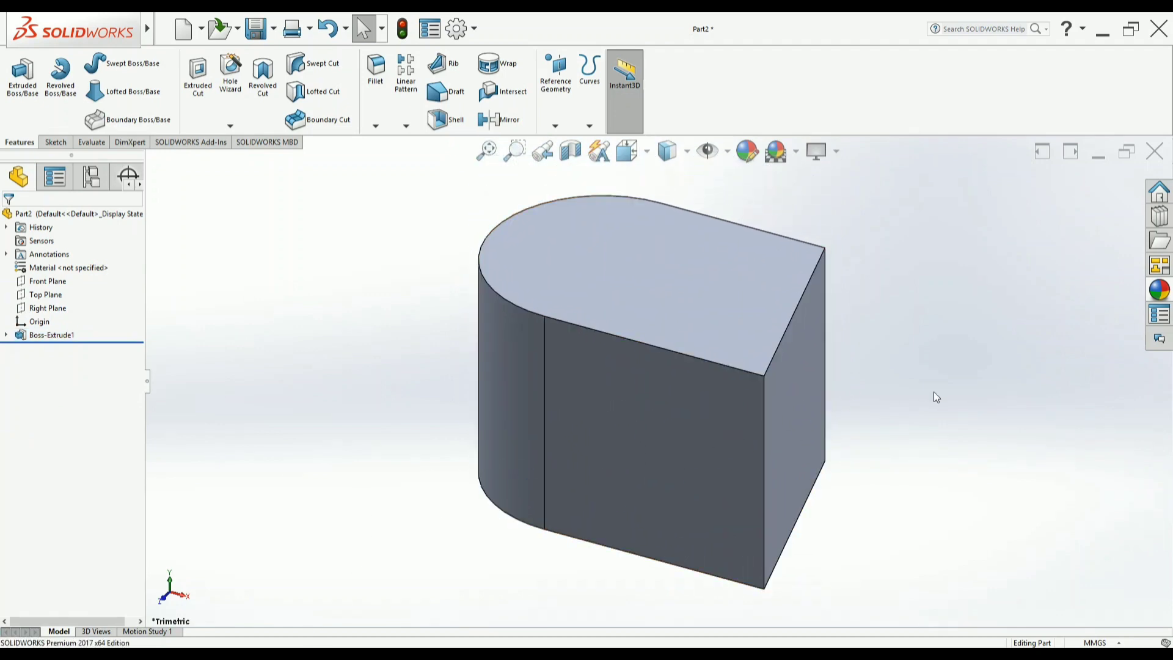
key(alt+Tab)
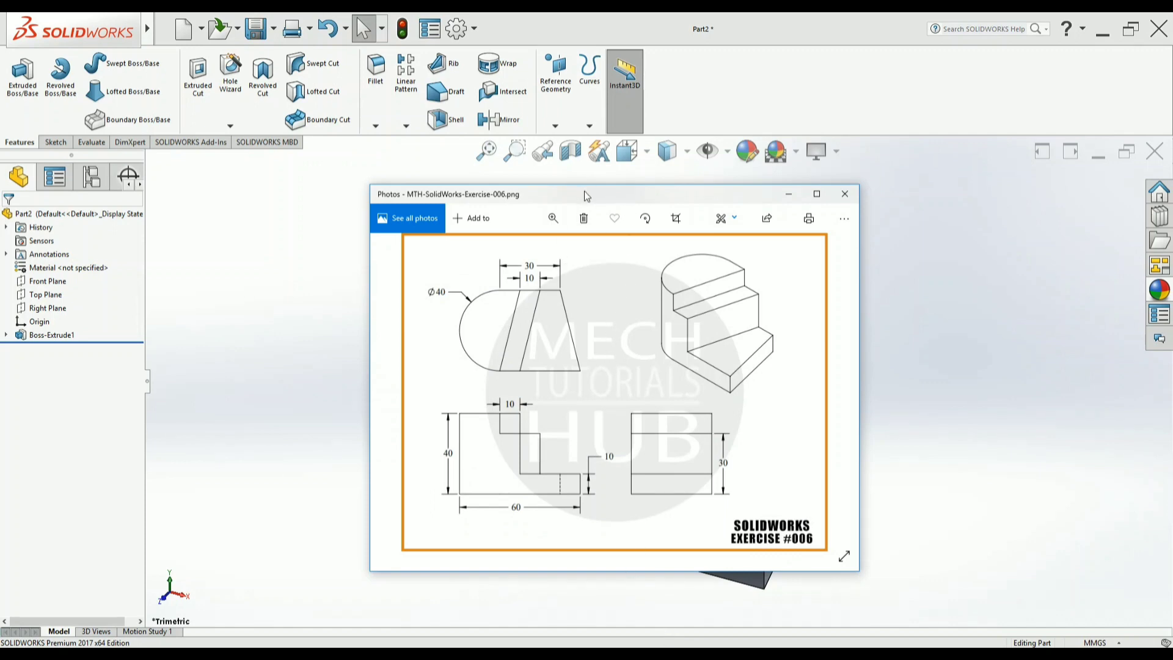
drag(586, 195, 603, 215)
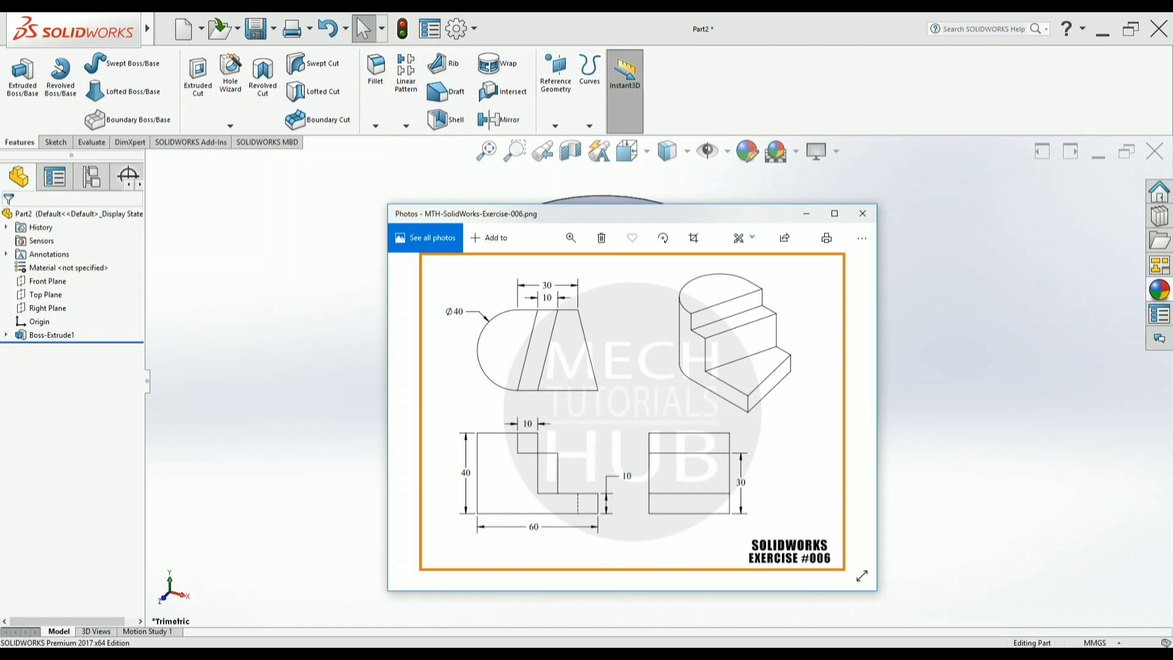
key(alt+Tab)
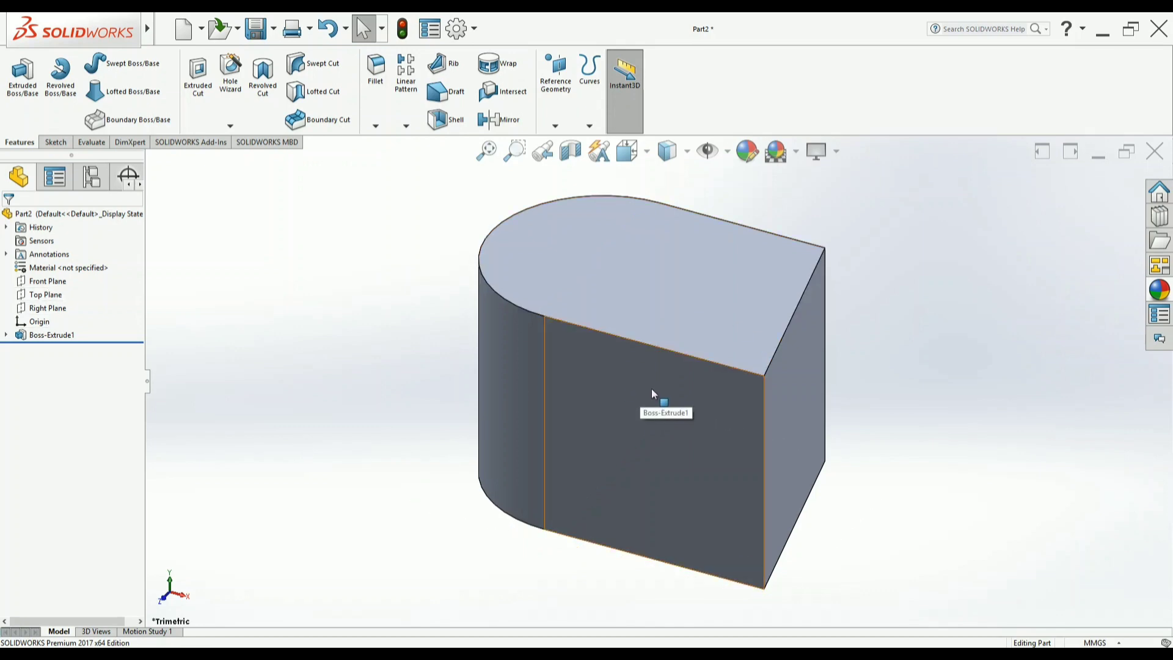
Step: Start a sketch on the block's top face and view it head-on
click(698, 310)
click(749, 273)
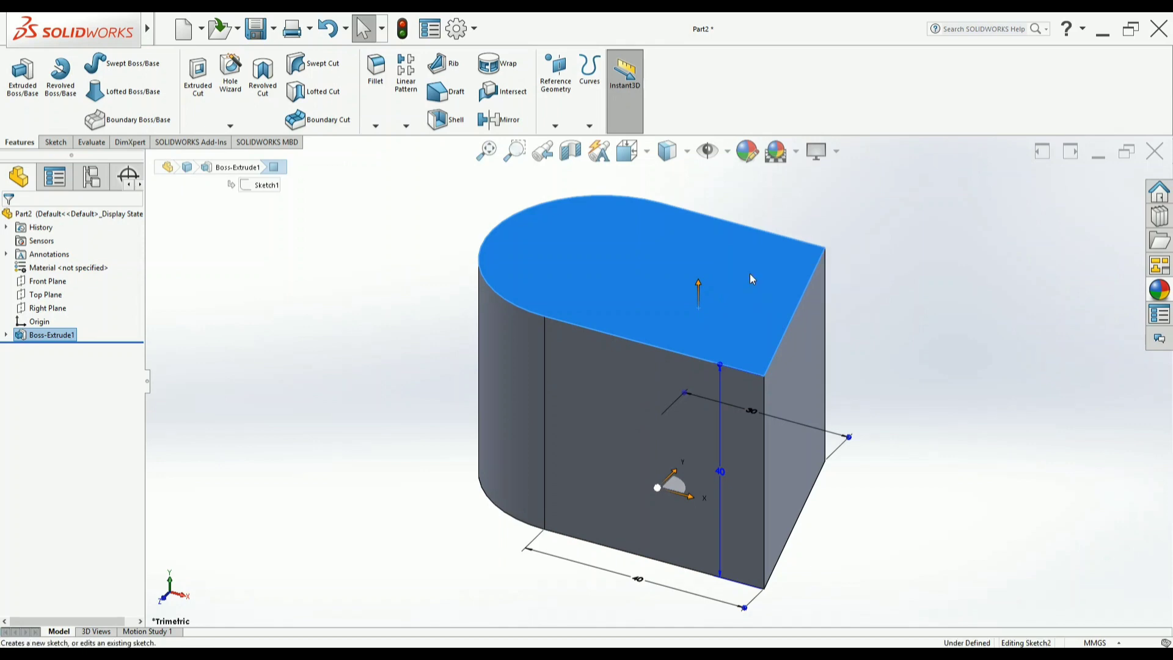
click(628, 151)
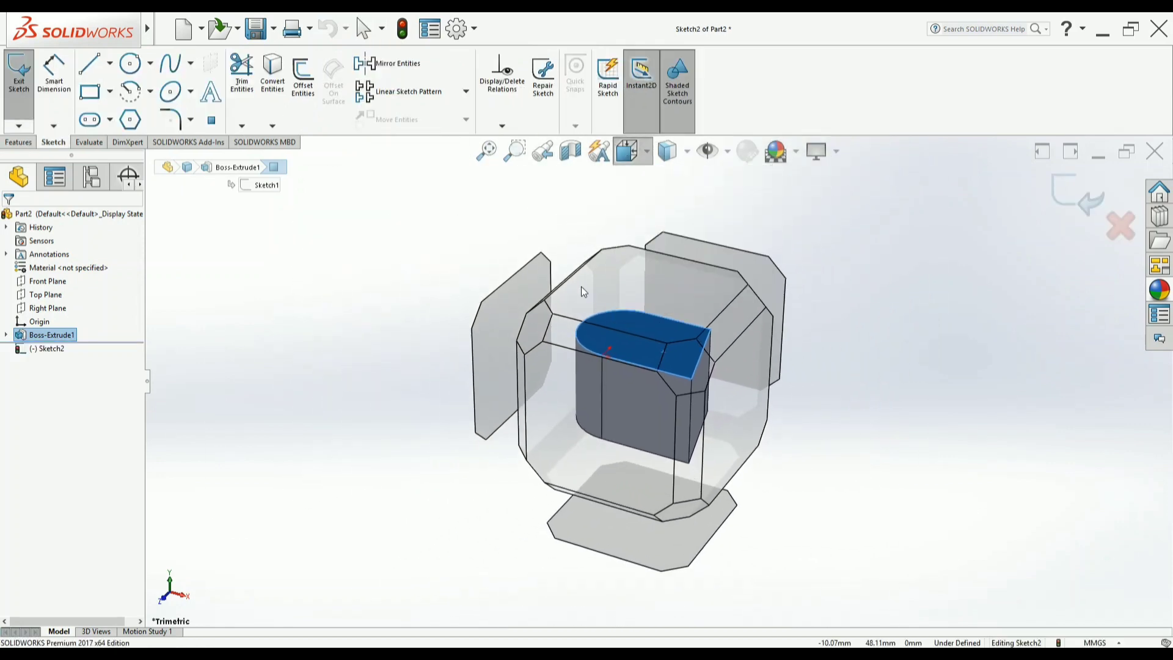
click(632, 289)
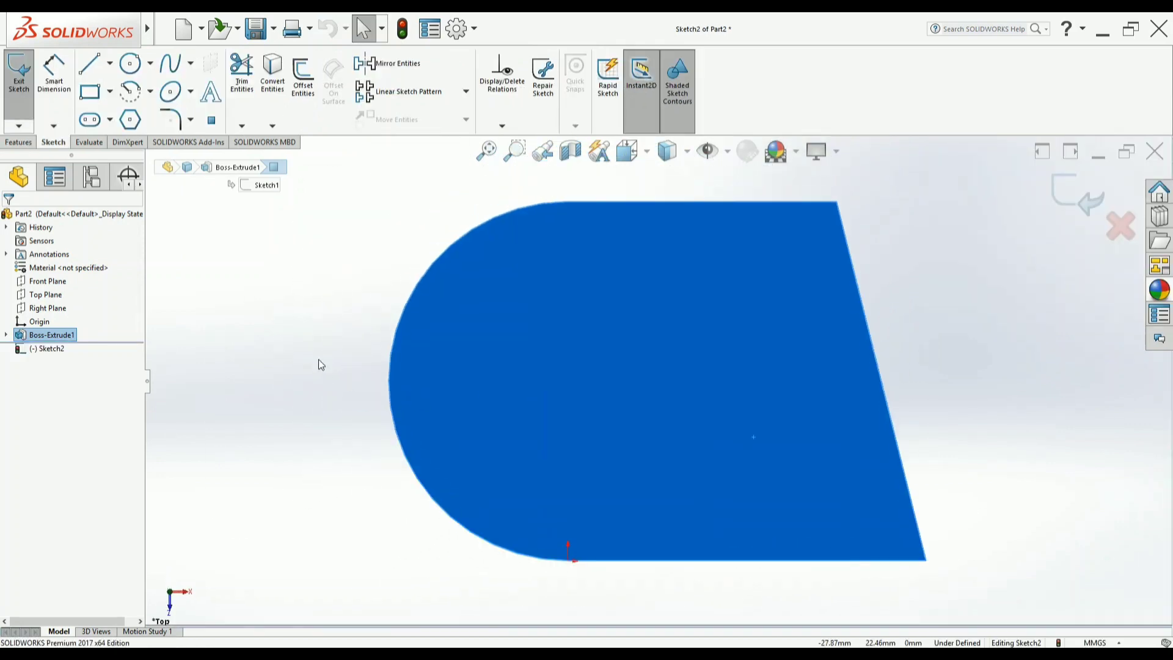
Step: Draw the closed trapezoid outline's slanted, top and bottom lines, then bring up the drawing
click(91, 63)
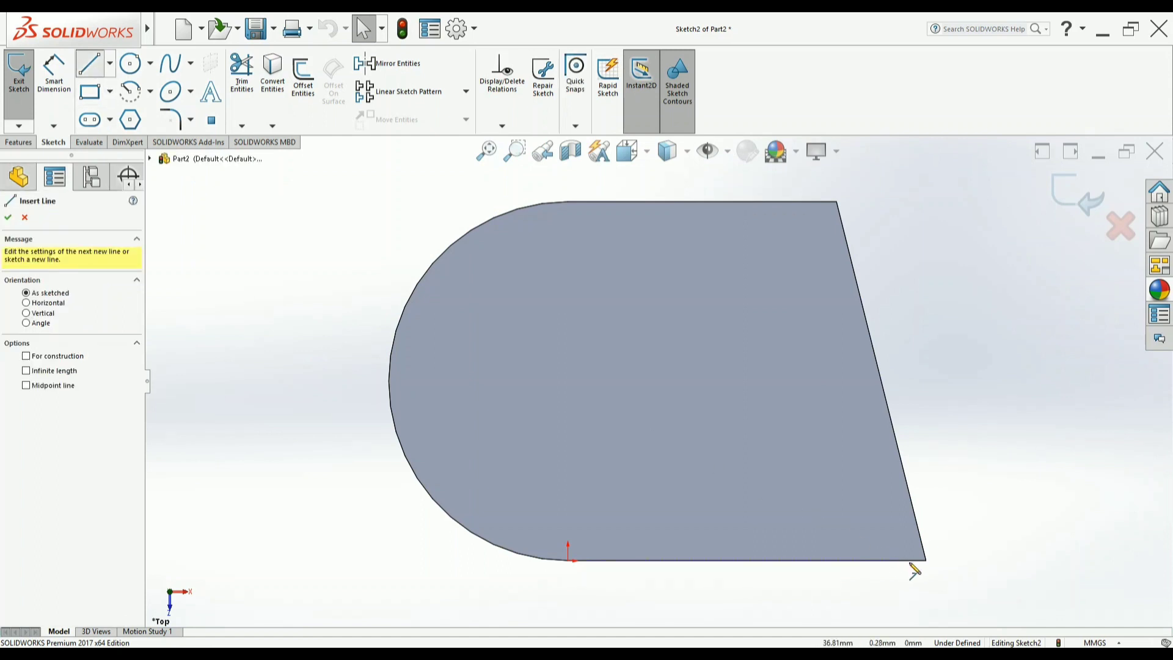
click(926, 560)
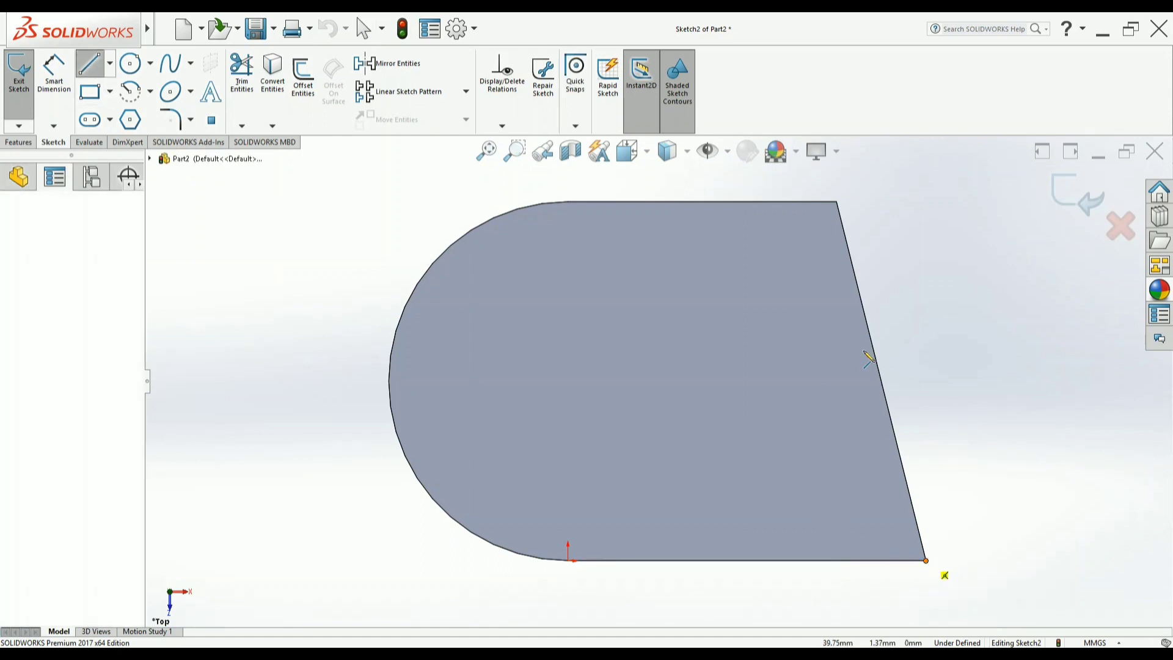
click(837, 203)
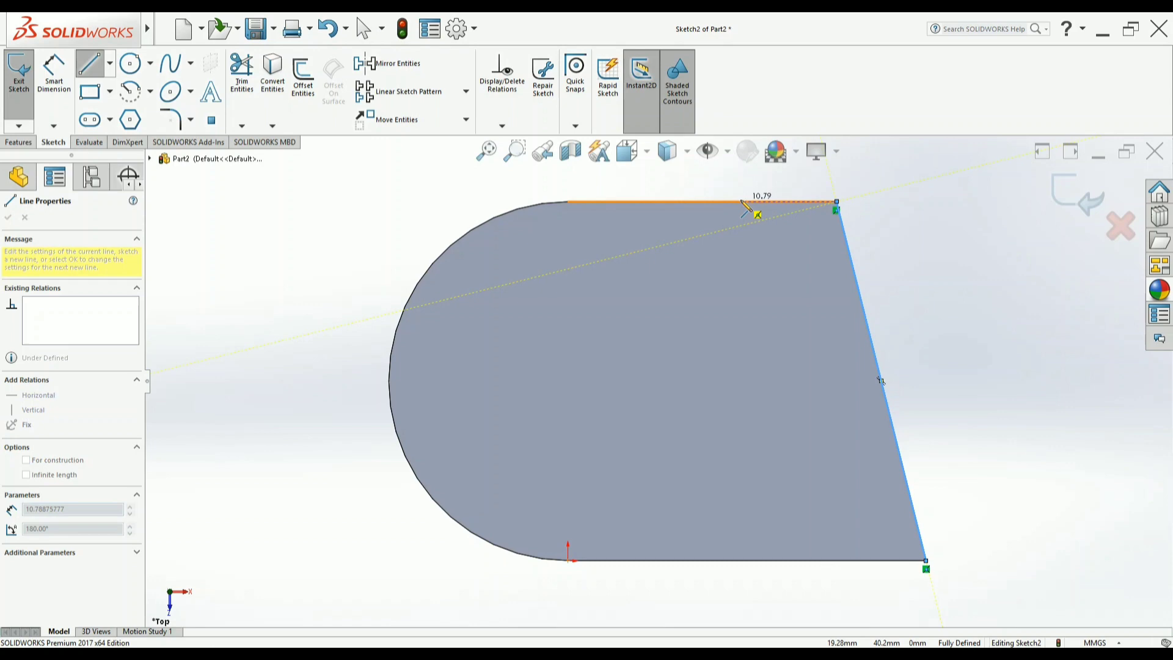
click(743, 200)
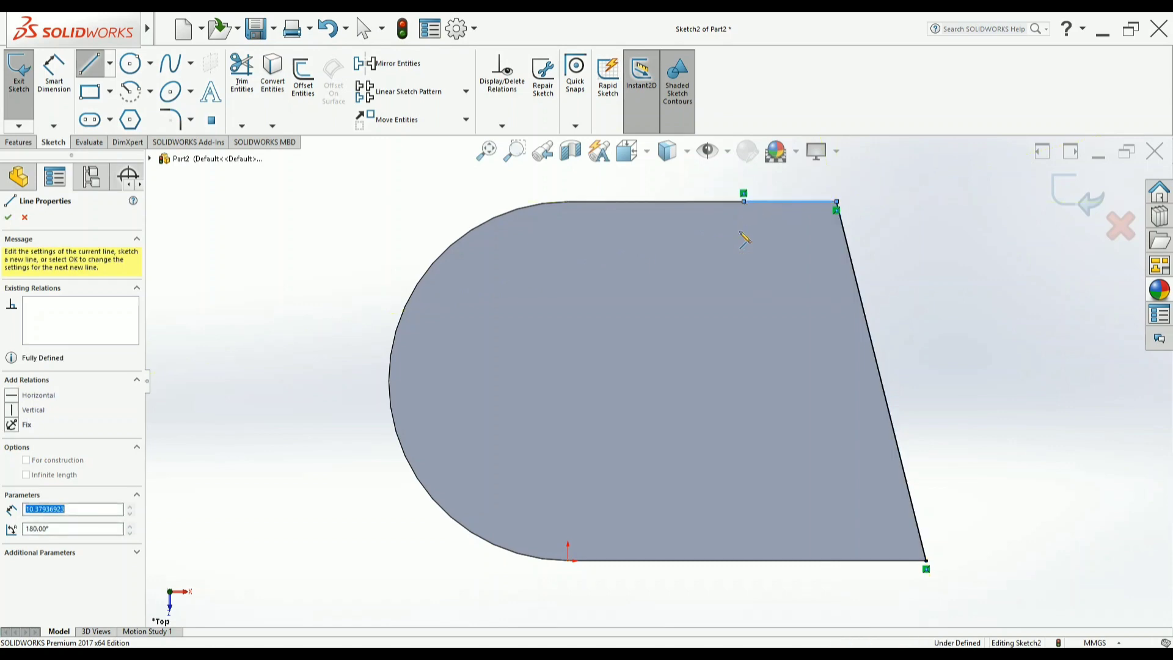
click(662, 560)
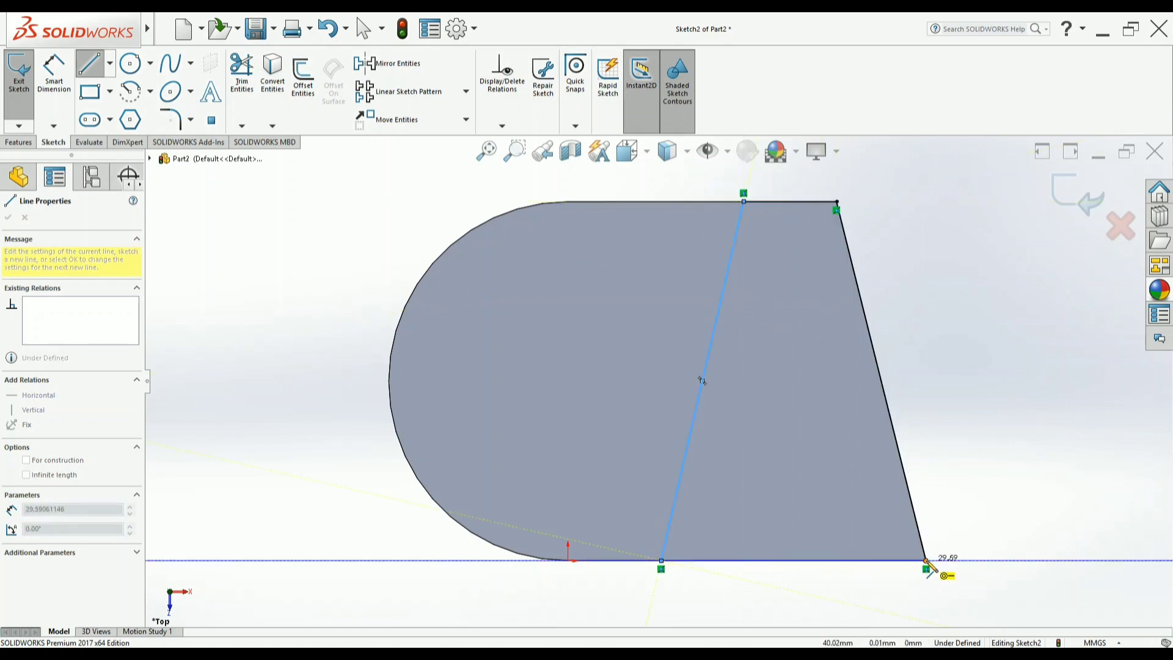
click(925, 560)
right_click(985, 302)
click(990, 315)
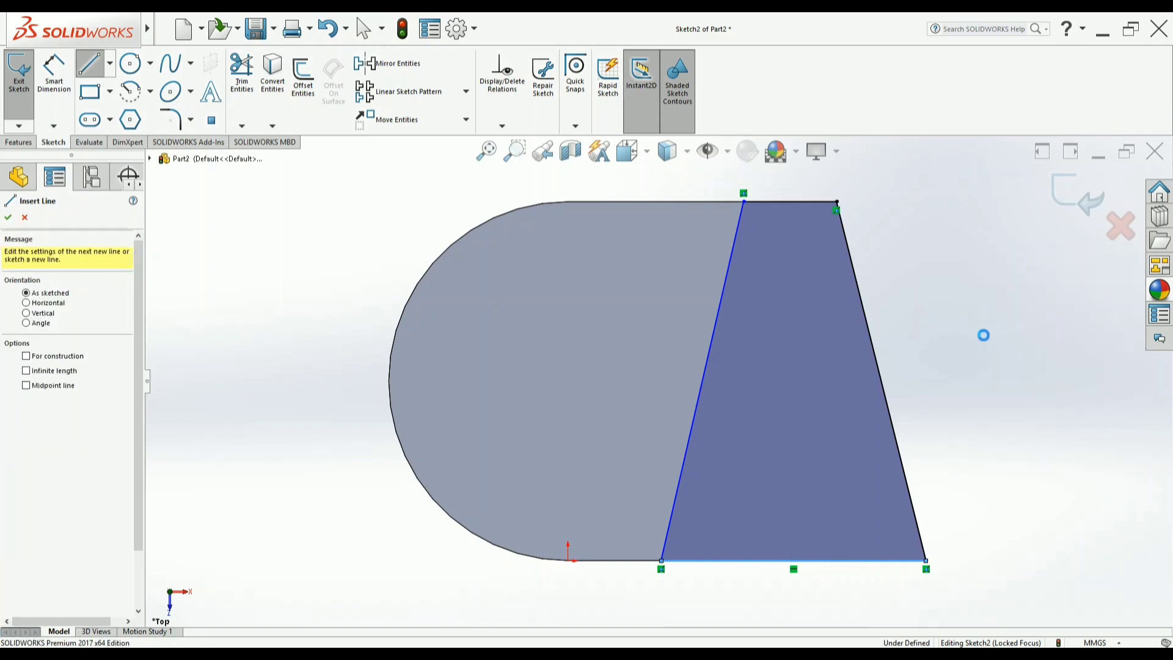
click(714, 513)
key(alt+Tab)
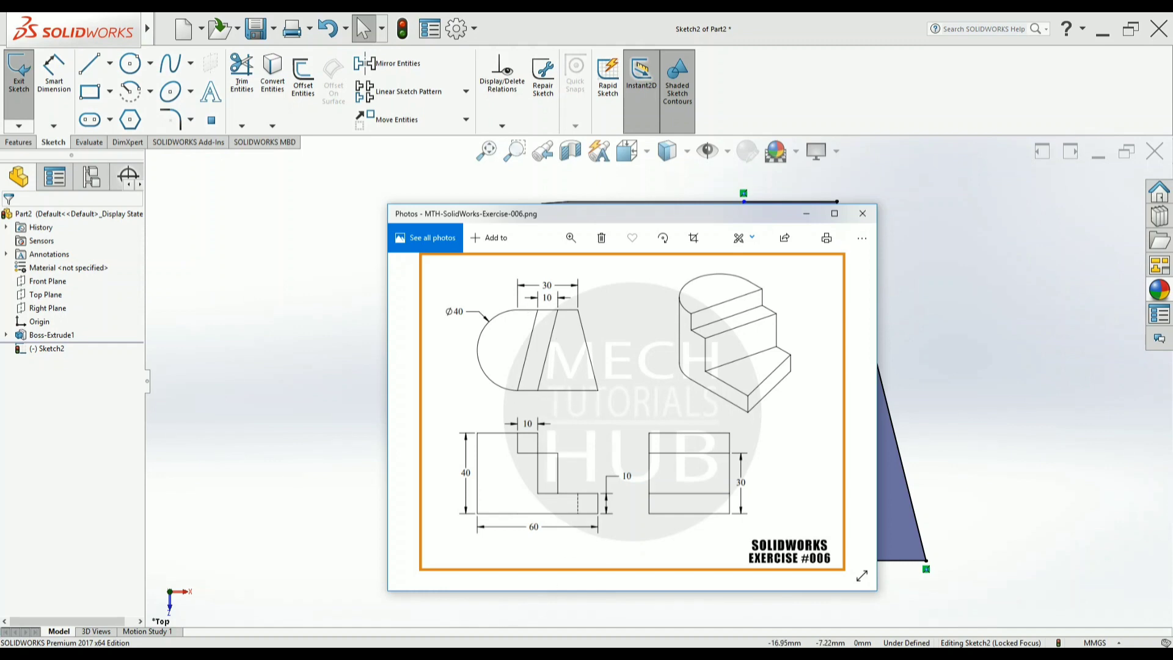
Step: Switch from the Photos drawing back to Sketch2's trapezoid on the block
key(alt+Tab)
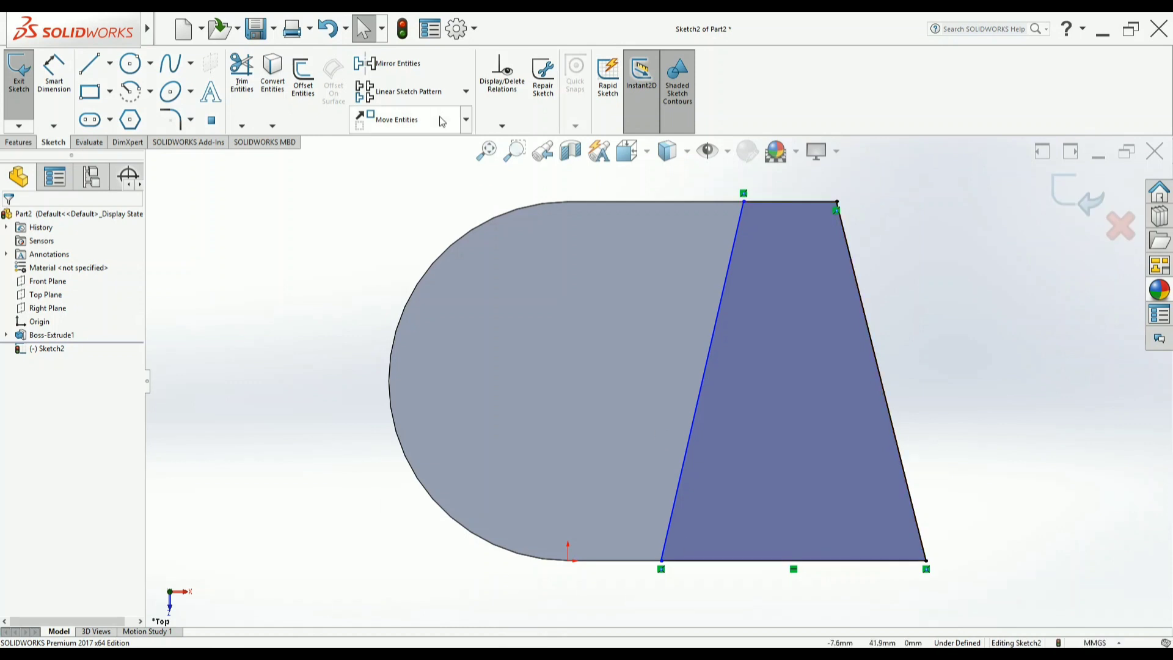
Step: Dimension the trapezoid's bottom edge 30 and top edge 10, then exit Sketch2
click(64, 85)
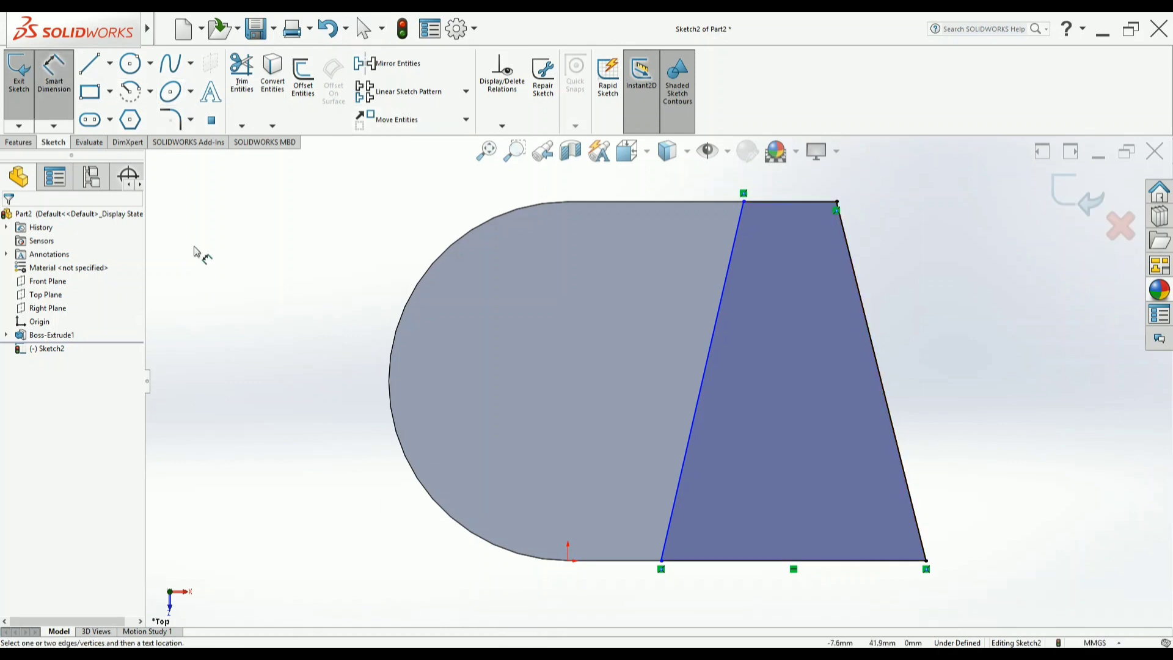
click(759, 562)
click(789, 597)
text(30)
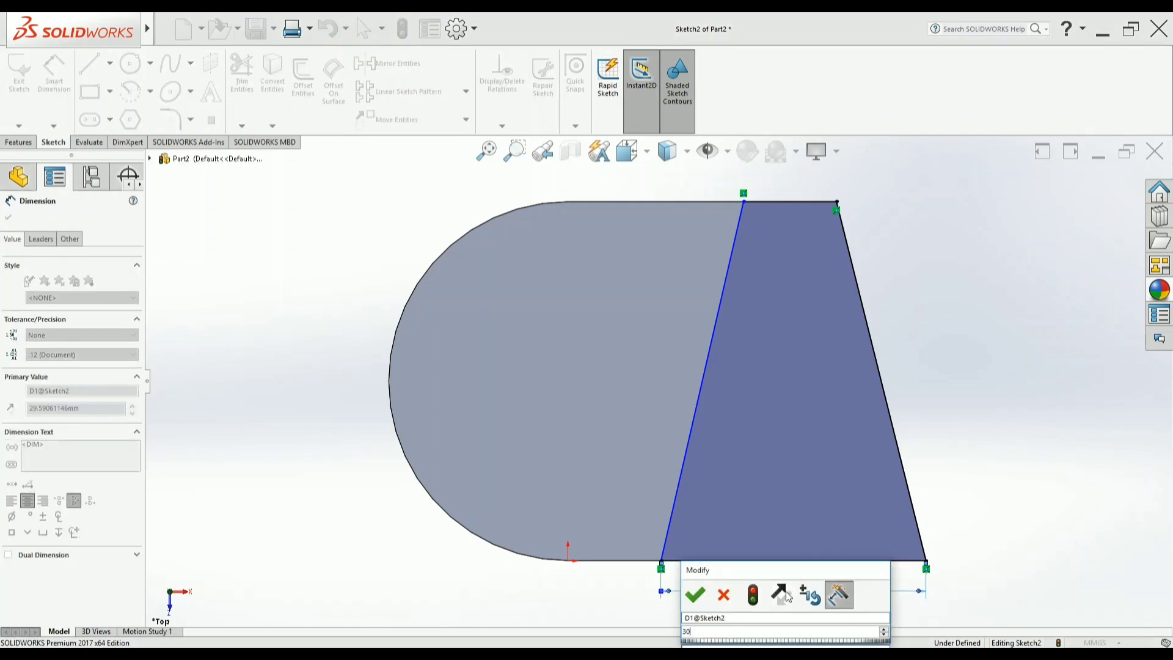
key(Return)
text(30)
key(Return)
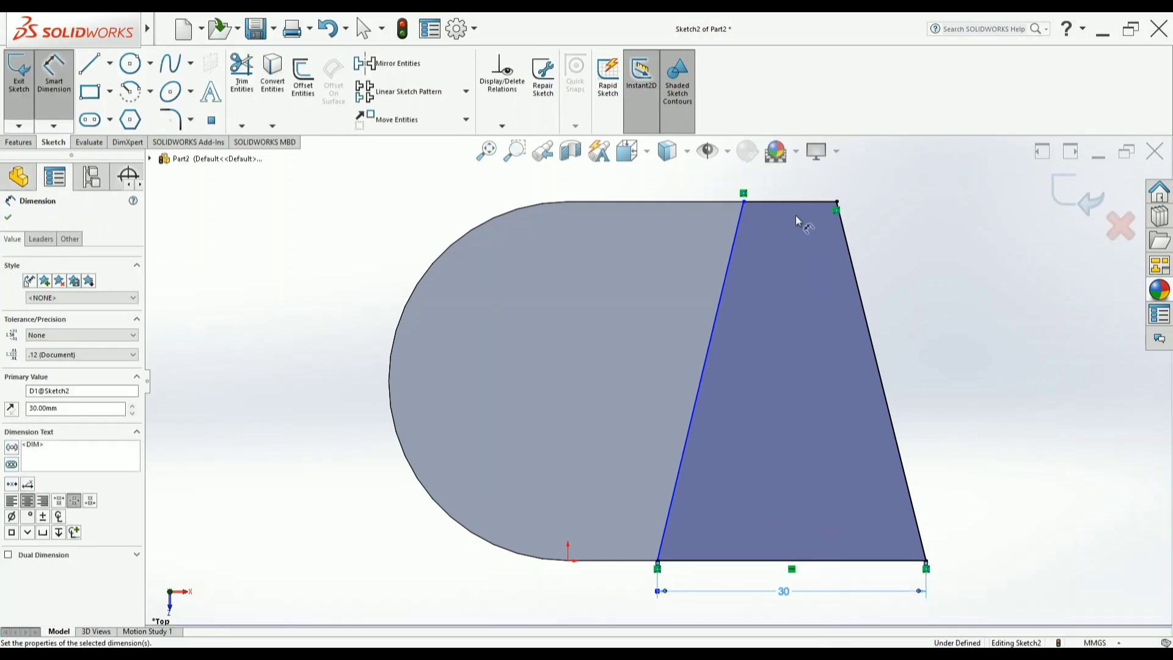
click(790, 202)
click(801, 184)
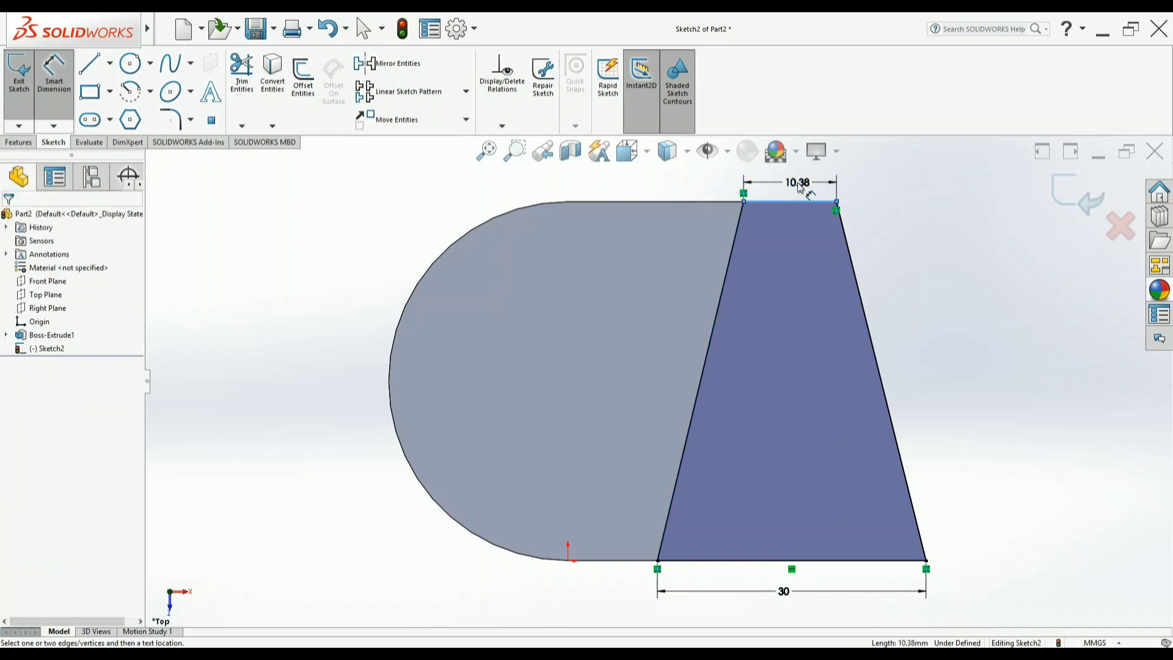
text(10)
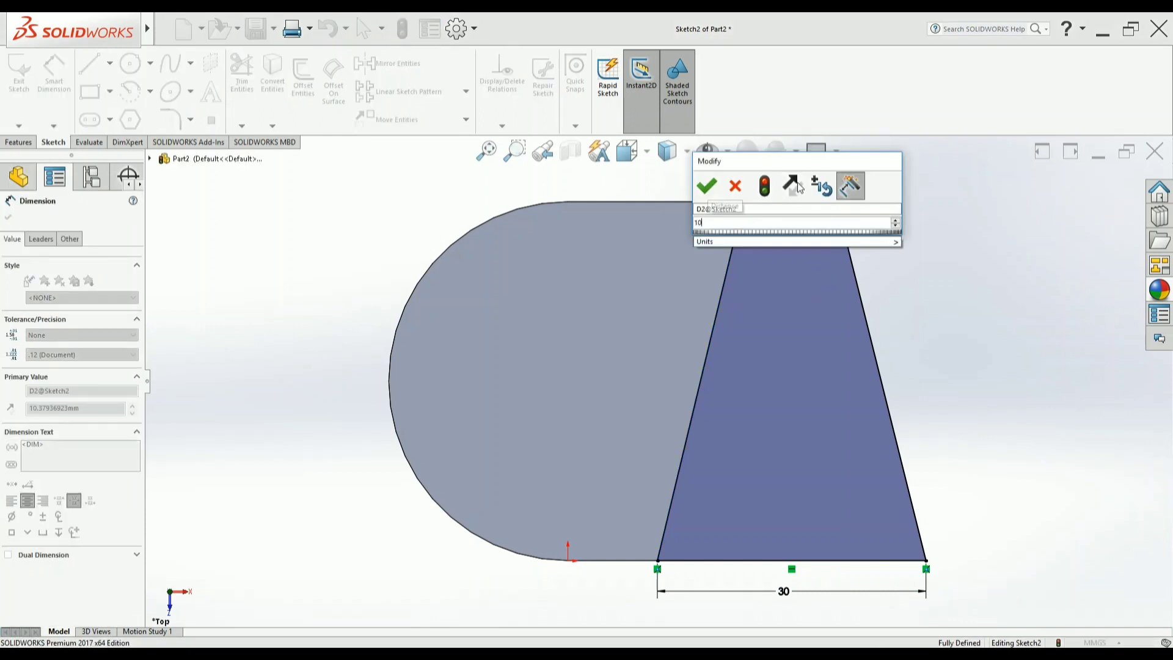
key(Return)
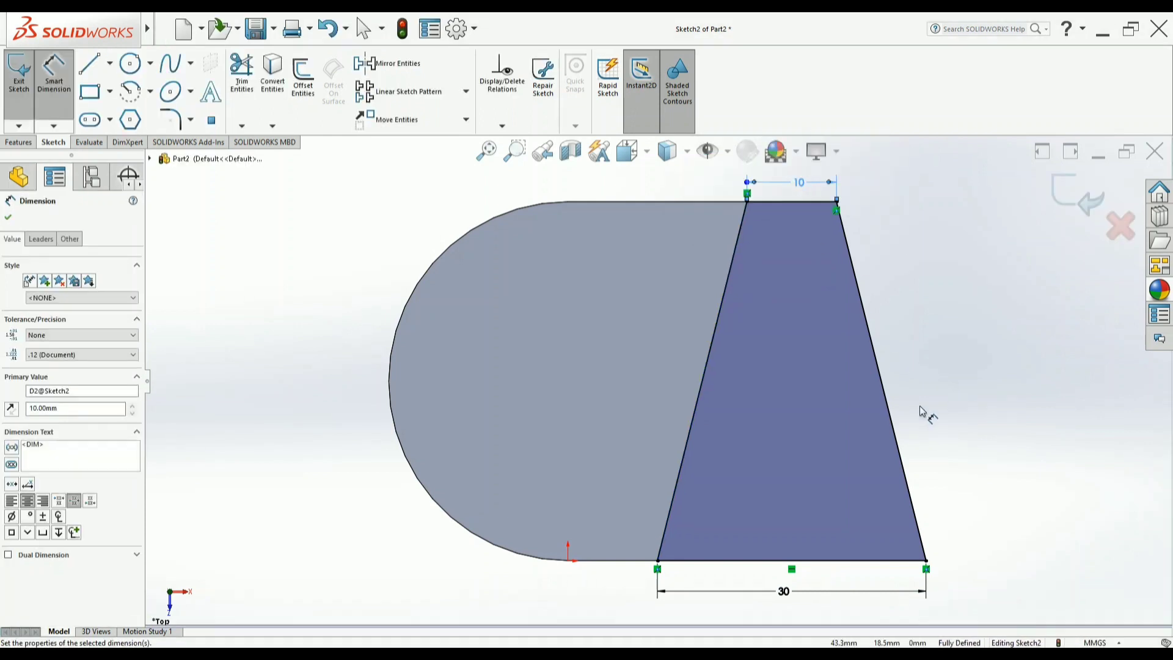
mouse_move(806, 582)
middle_down()
mouse_move(745, 490)
mouse_move(788, 404)
middle_up()
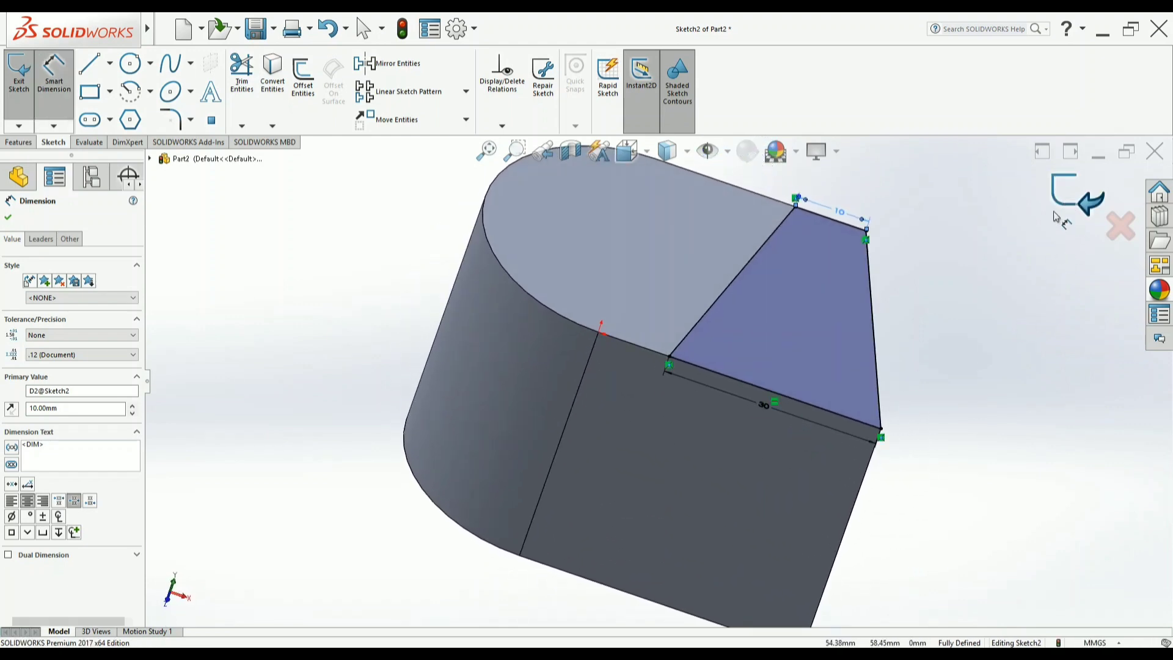
click(1077, 195)
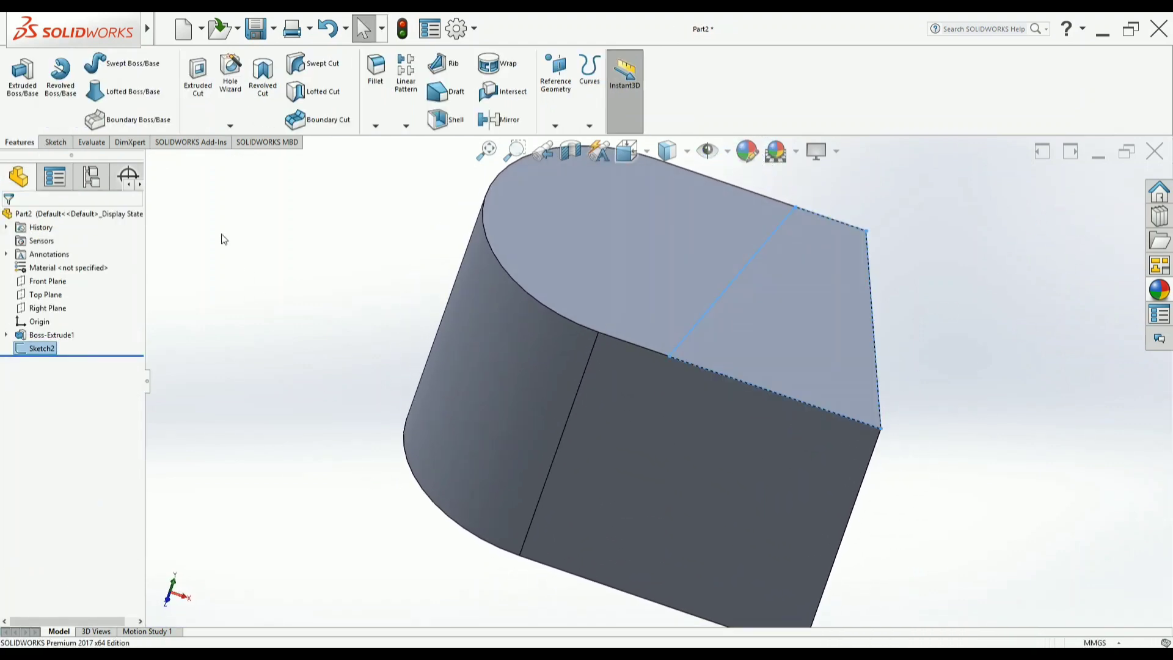
Step: Apply a 30 mm Blind Extruded Cut with the trapezoid, orbiting to inspect the preview
click(198, 88)
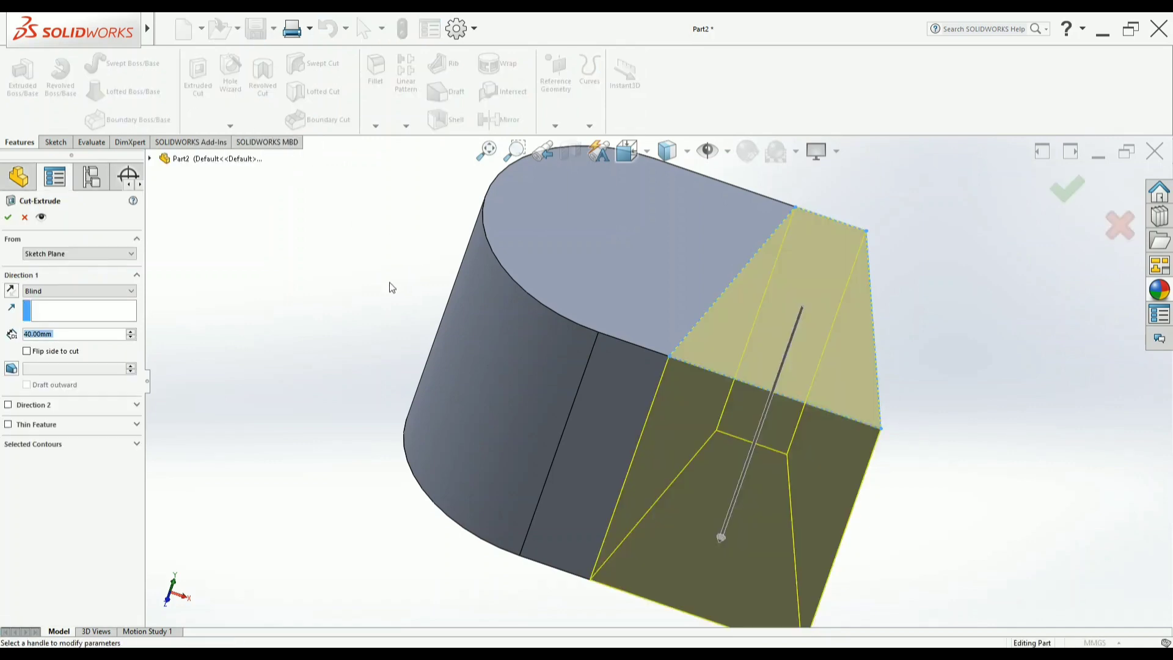
key(f)
key(alt+Tab)
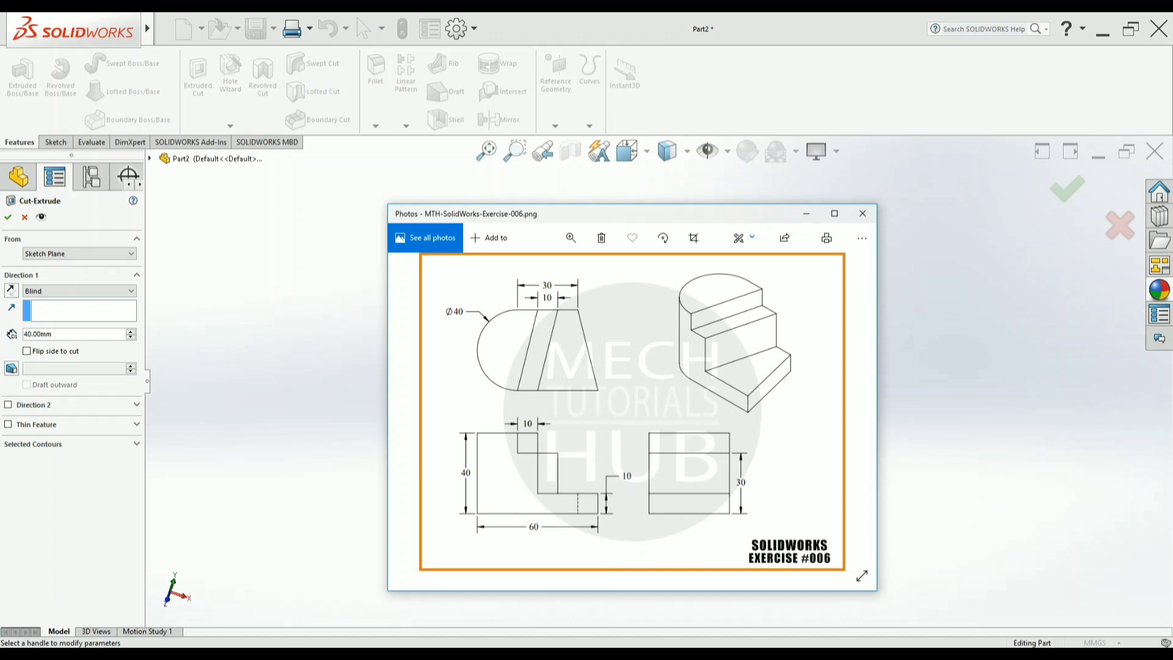
key(alt+Tab)
middle_drag(519, 528, 685, 410)
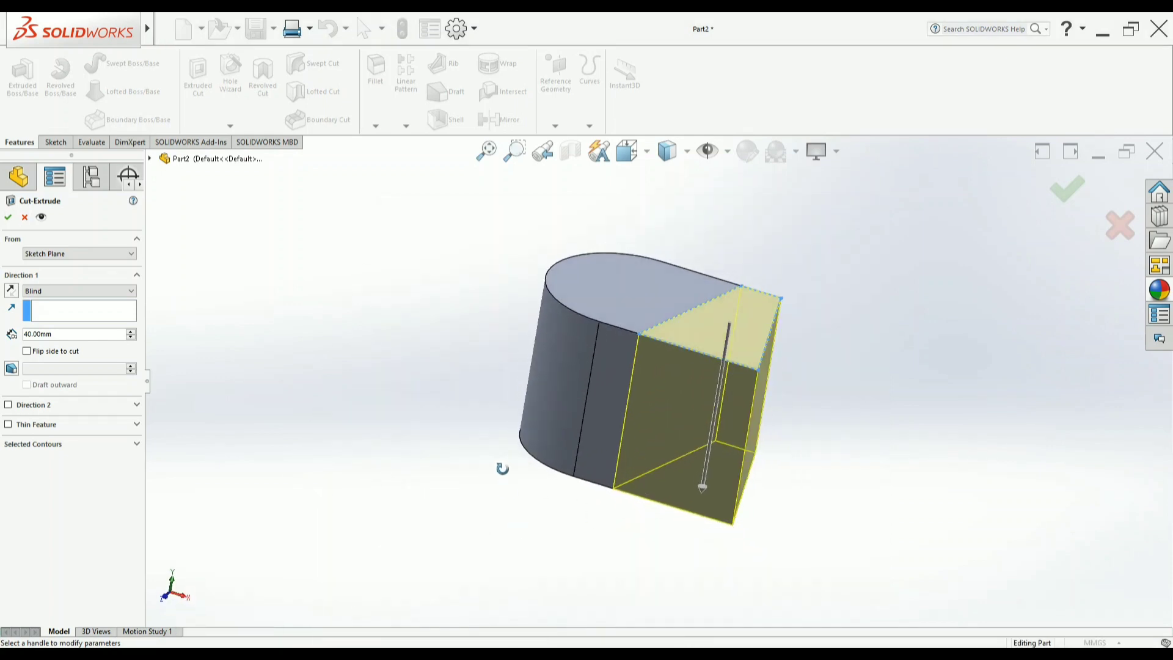
double_click(58, 334)
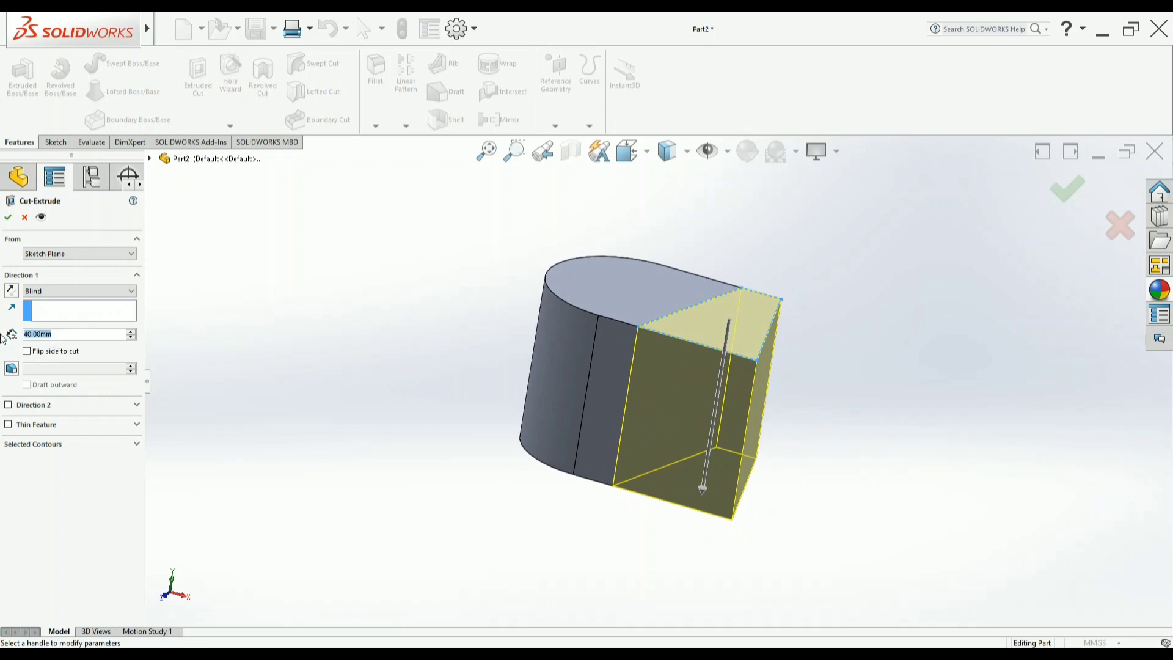
text(30)
key(Return)
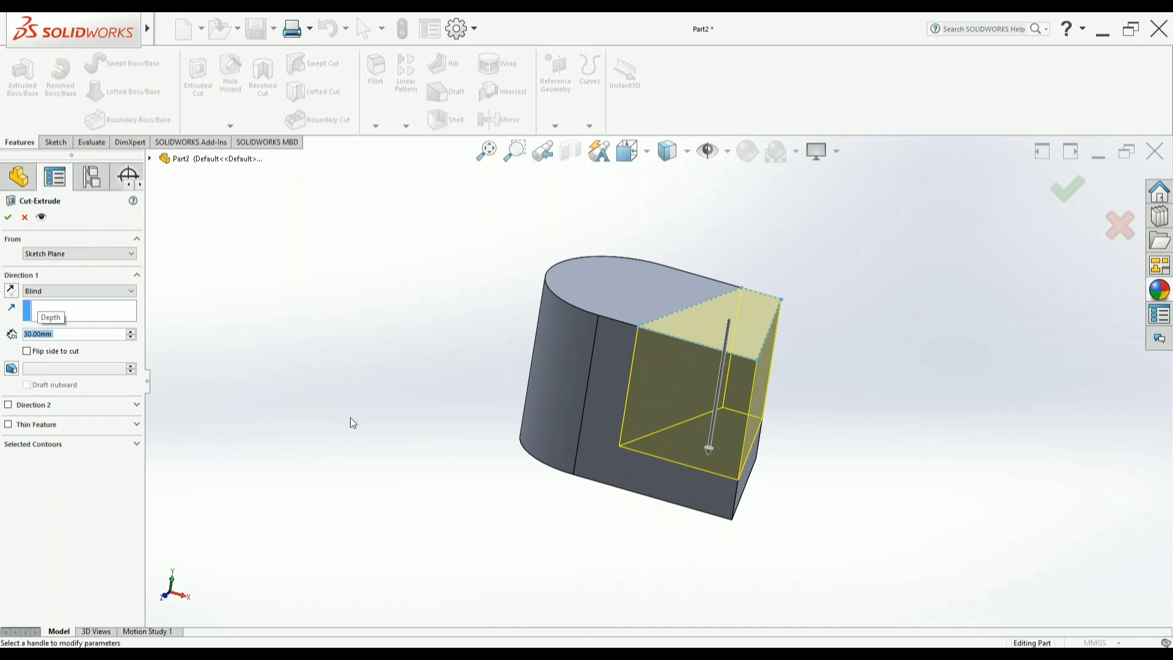
middle_drag(350, 422, 577, 407)
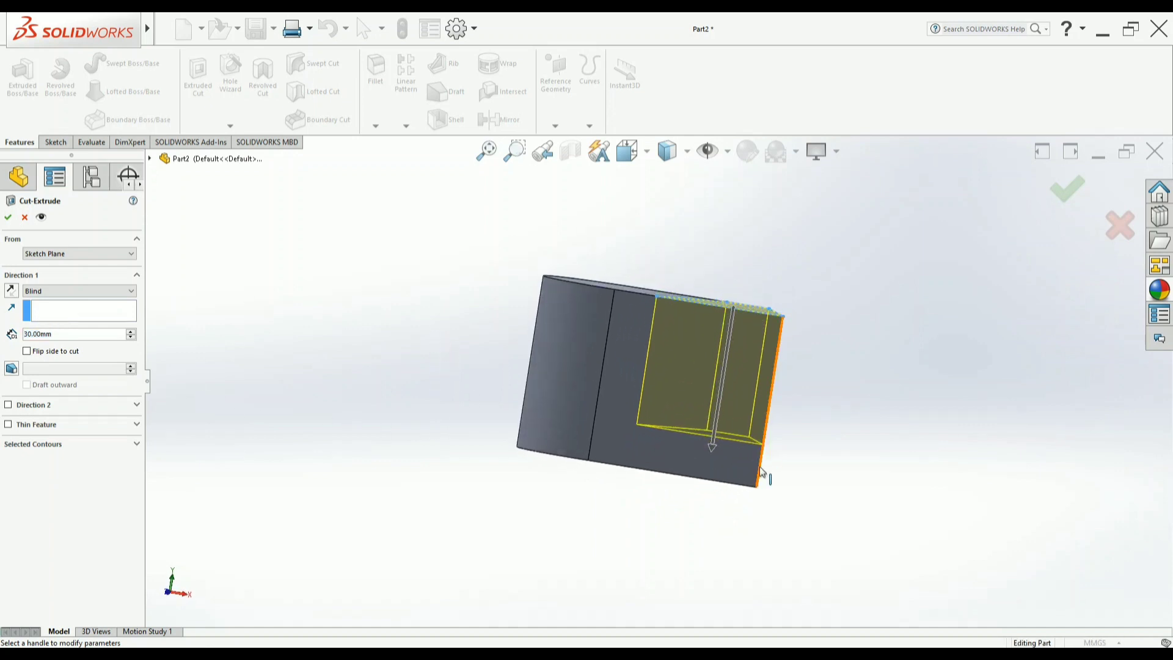
middle_drag(829, 443, 789, 513)
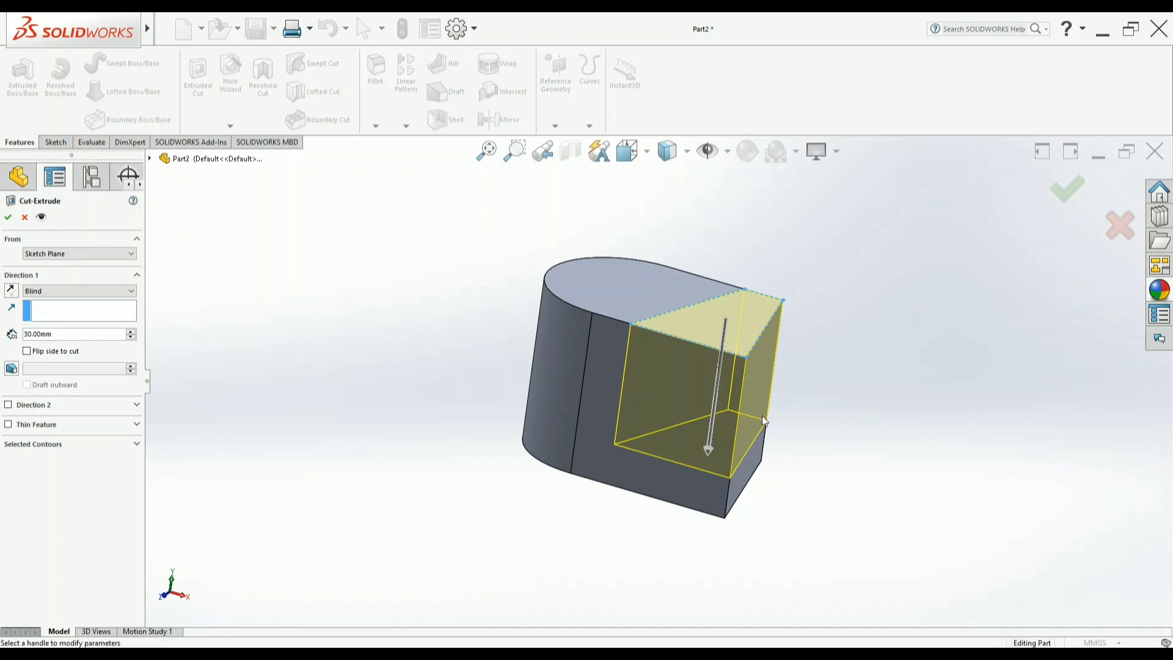
click(1068, 190)
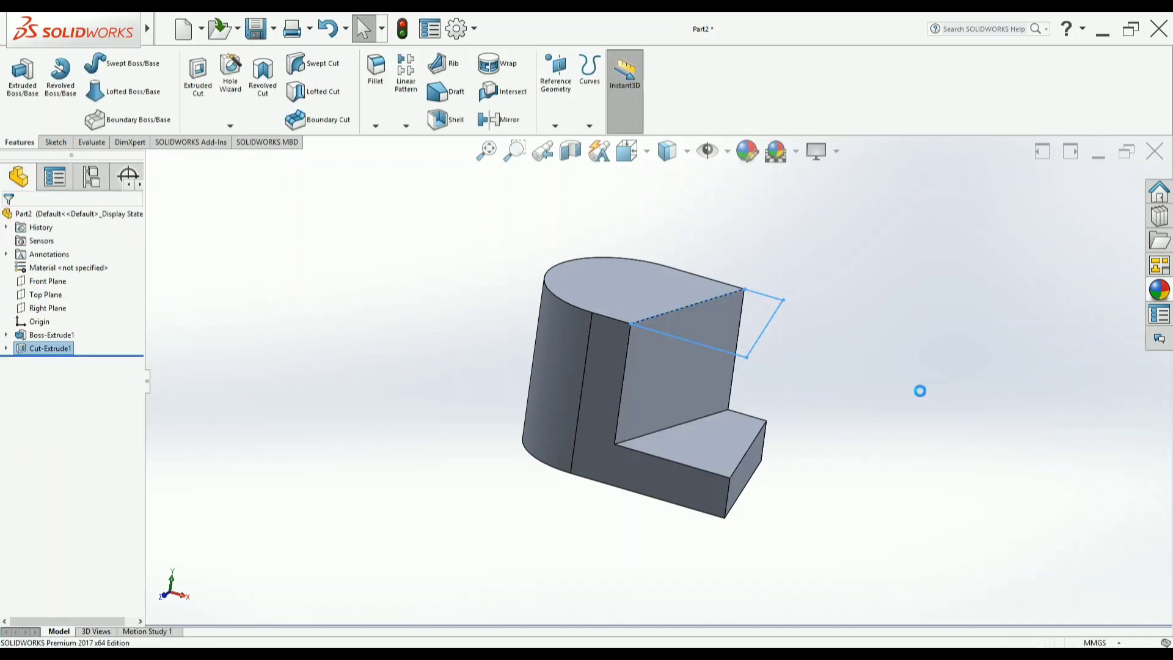
mouse_move(917, 394)
middle_down()
mouse_move(858, 534)
mouse_move(870, 545)
middle_up()
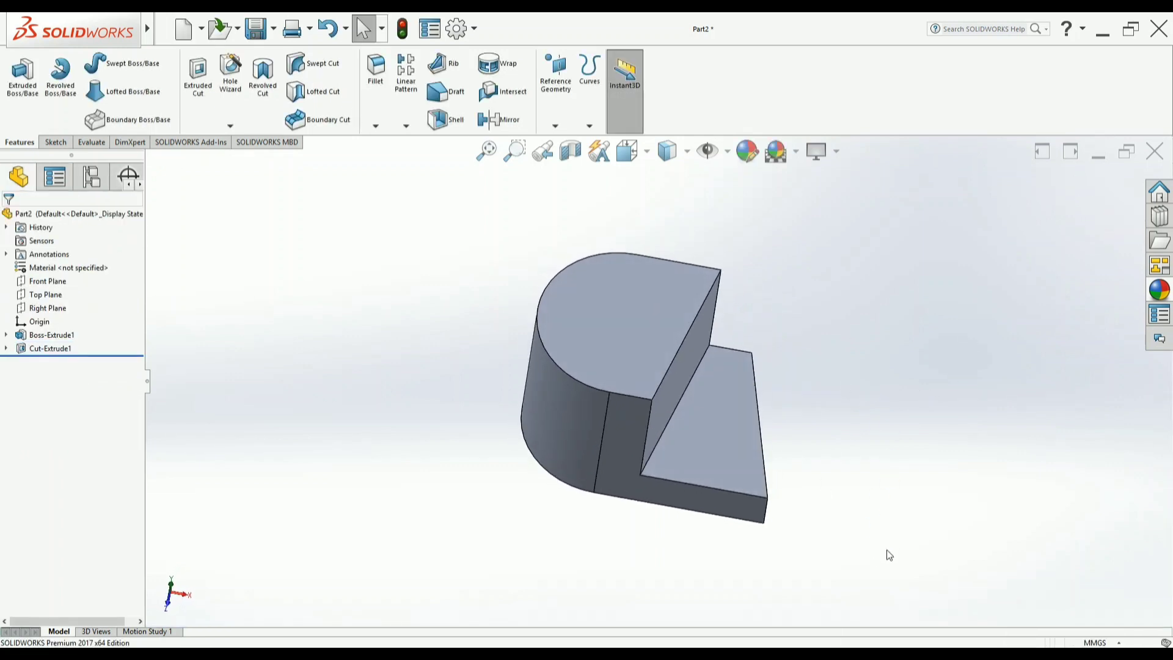
key(alt+Tab)
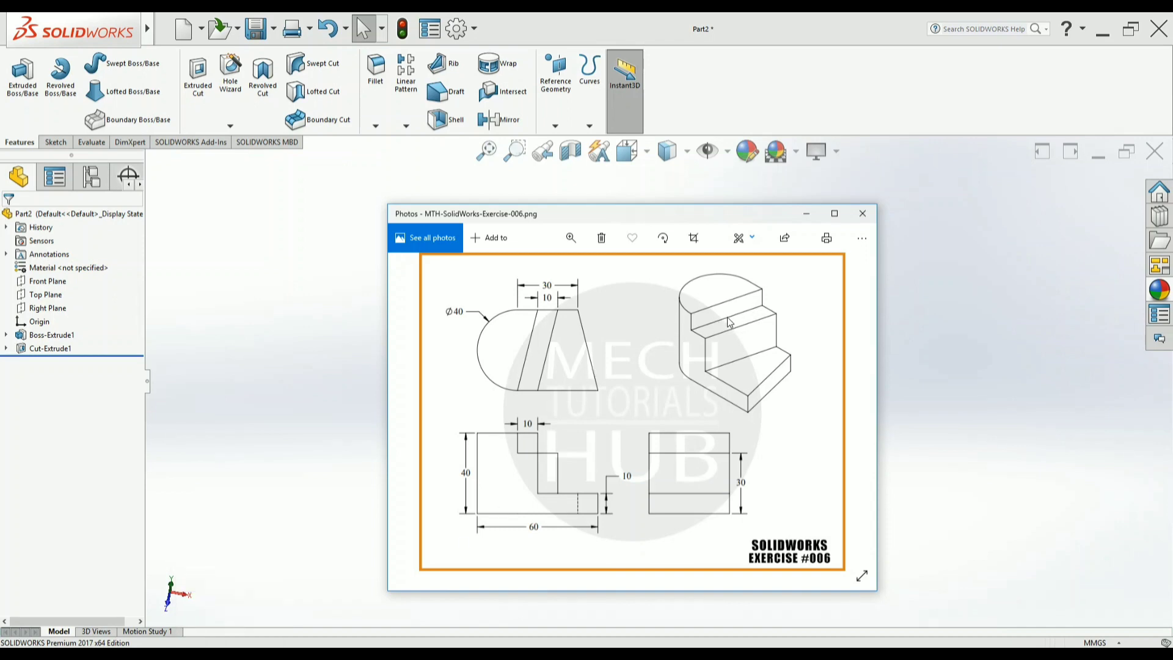
key(alt+Tab)
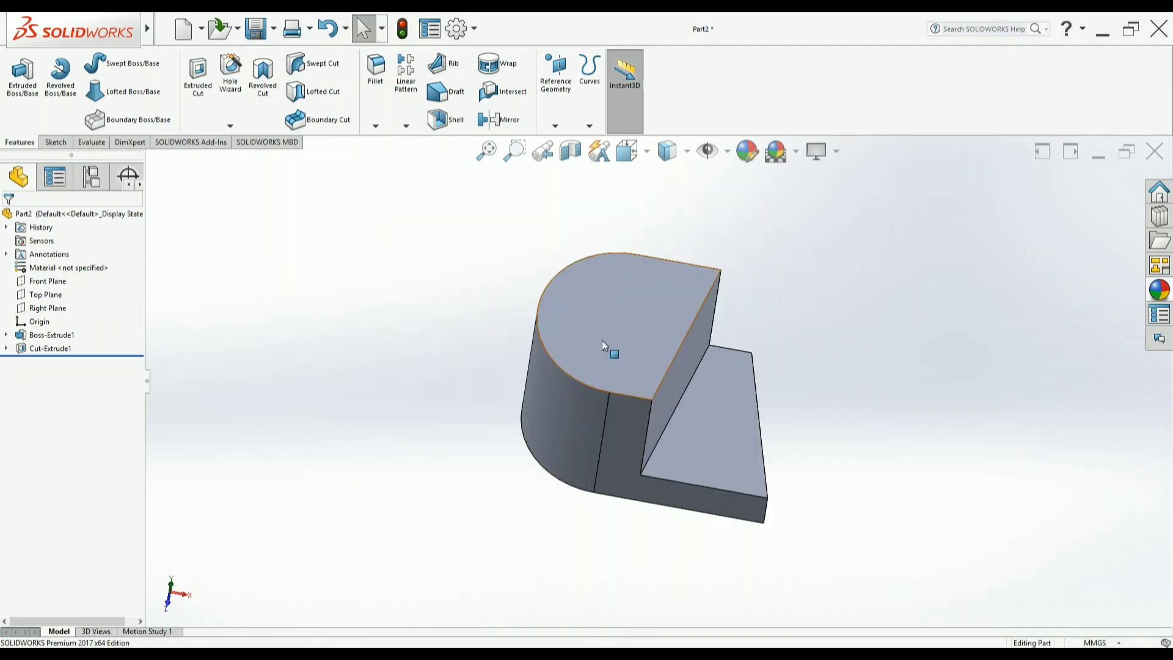
Step: Start a new sketch on the D-shaped top face and view it from the top
click(602, 340)
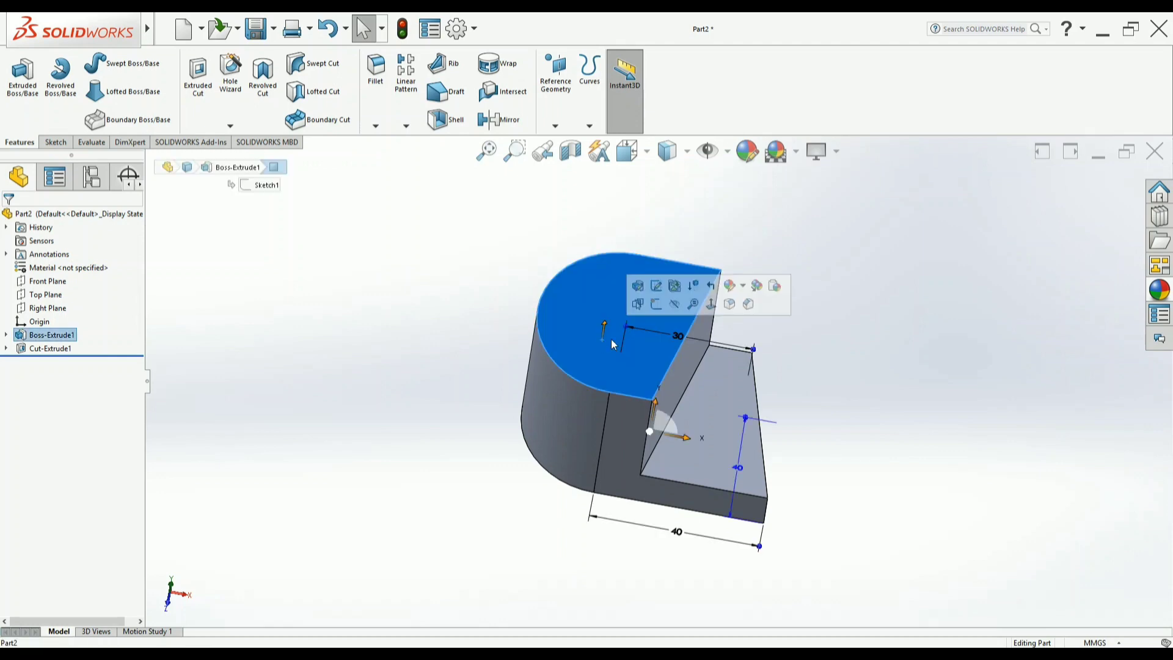
click(656, 283)
click(628, 151)
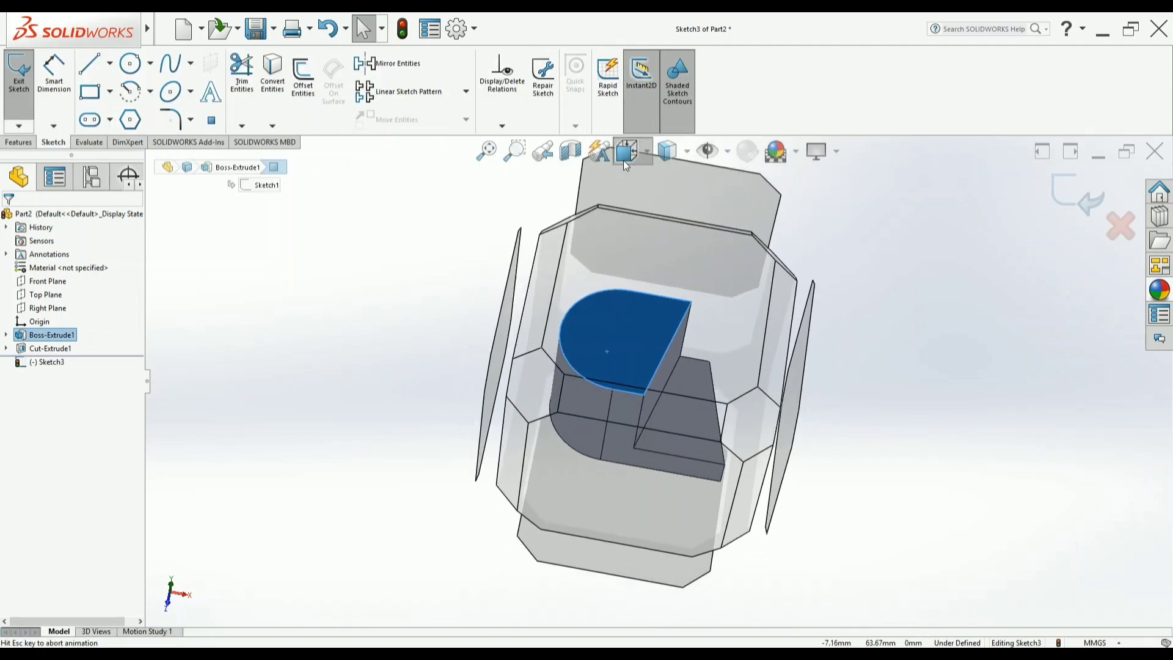
click(635, 352)
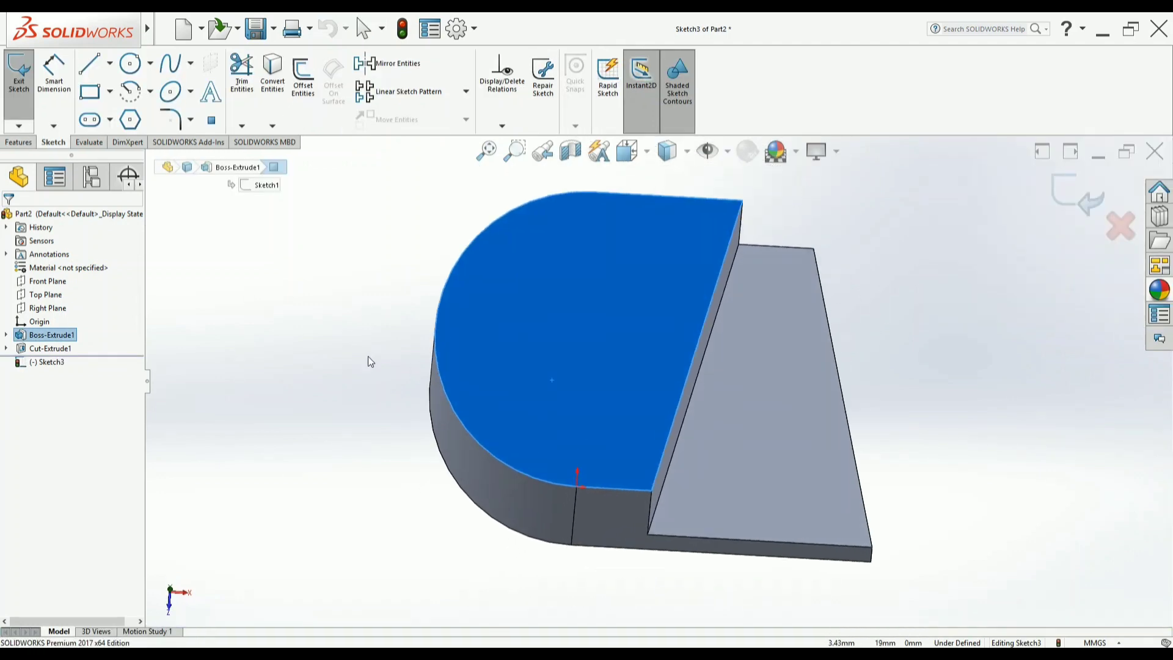
click(276, 348)
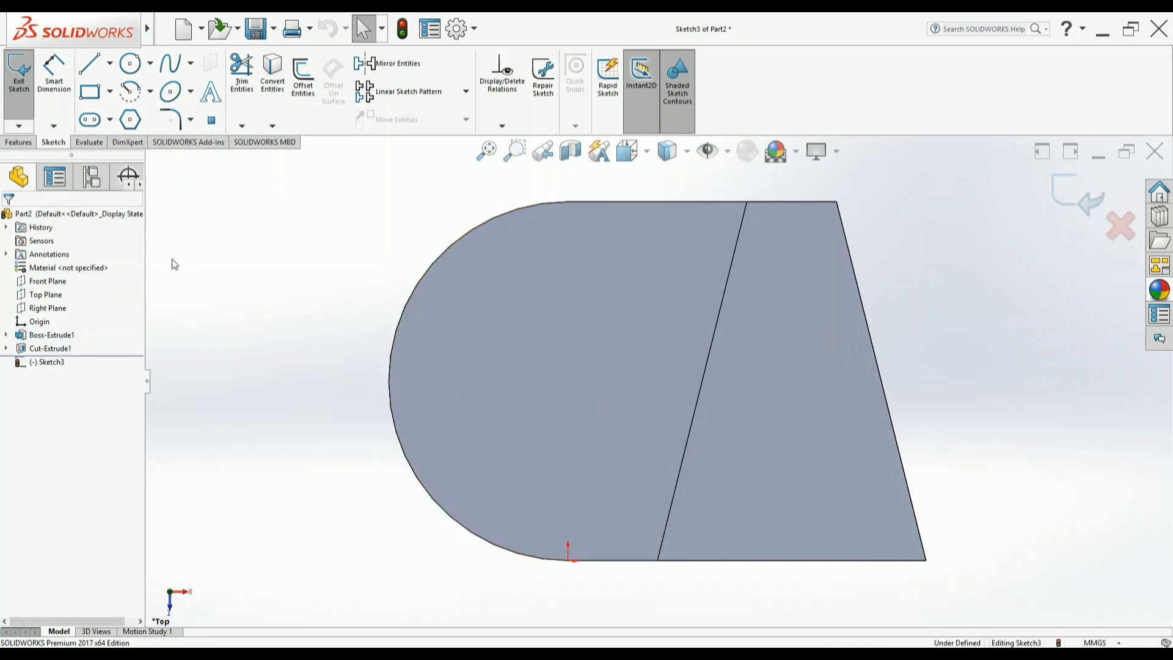
Step: Draw a closed four-line parallelogram strip just left of the sloped edge
click(91, 69)
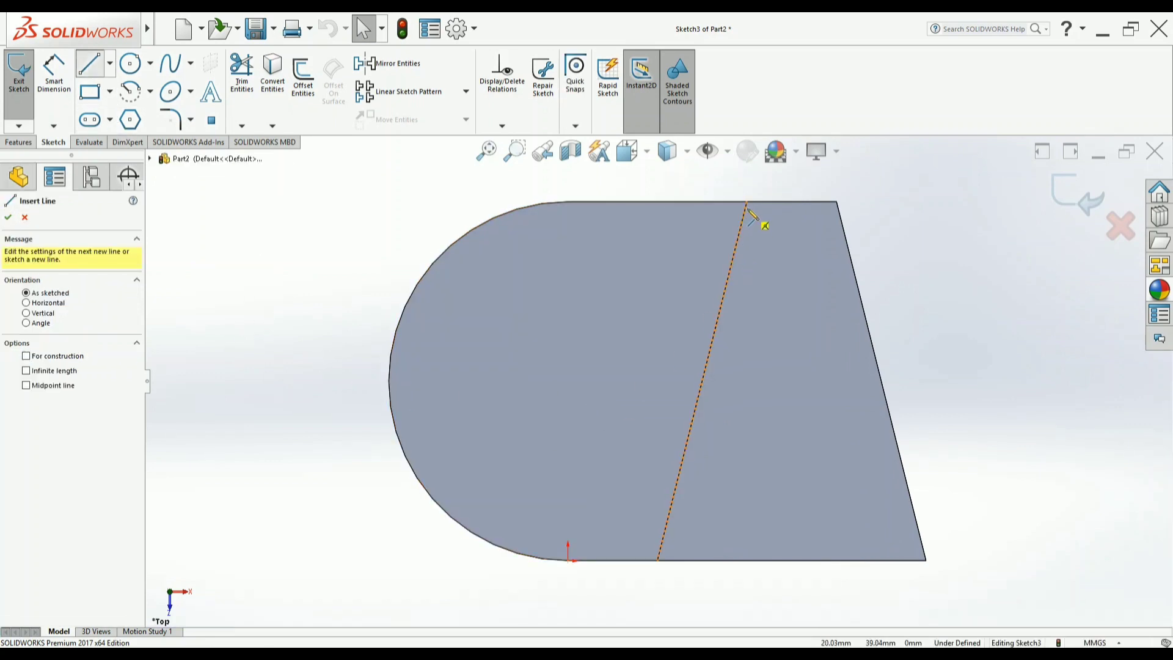
click(659, 557)
click(747, 203)
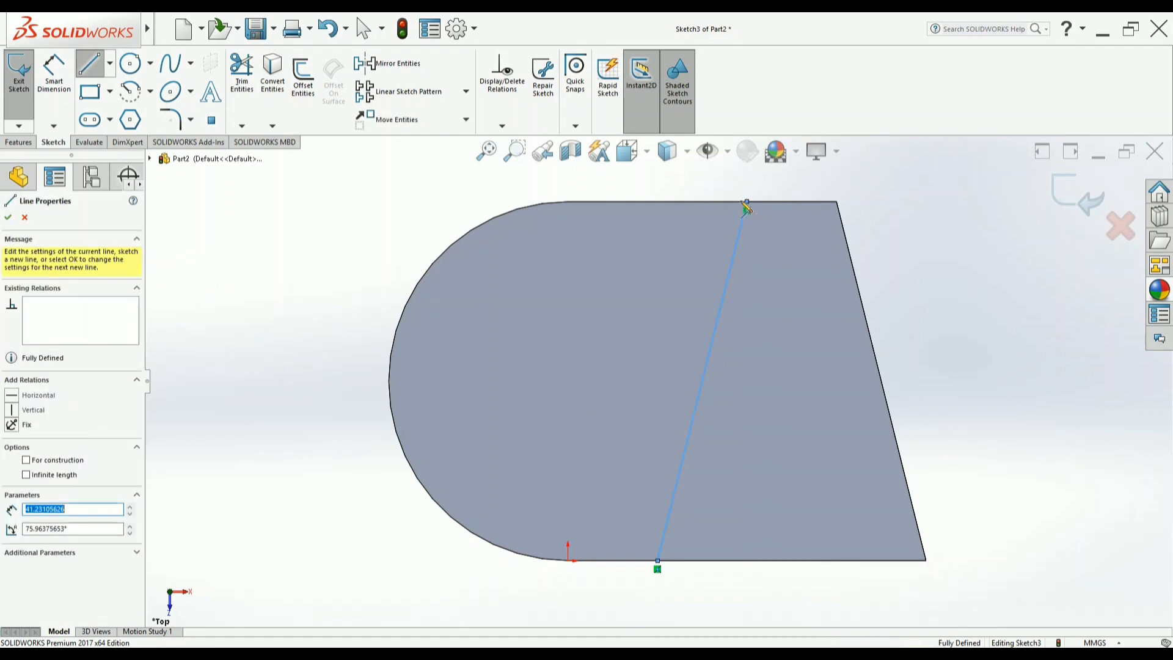
click(683, 201)
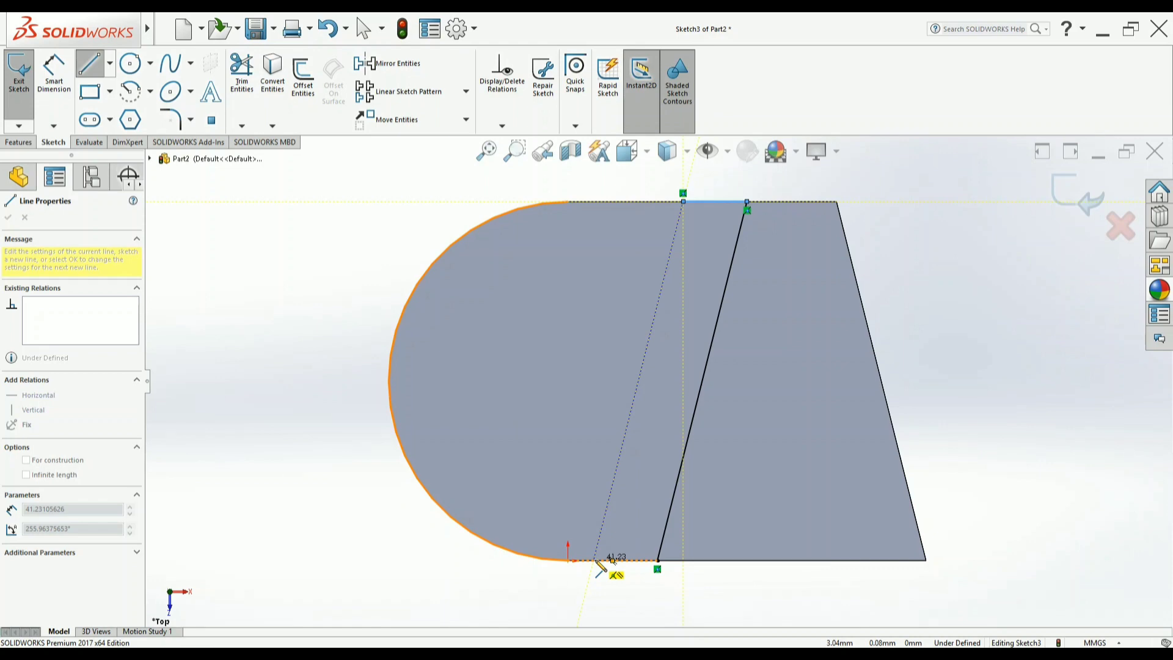
click(598, 562)
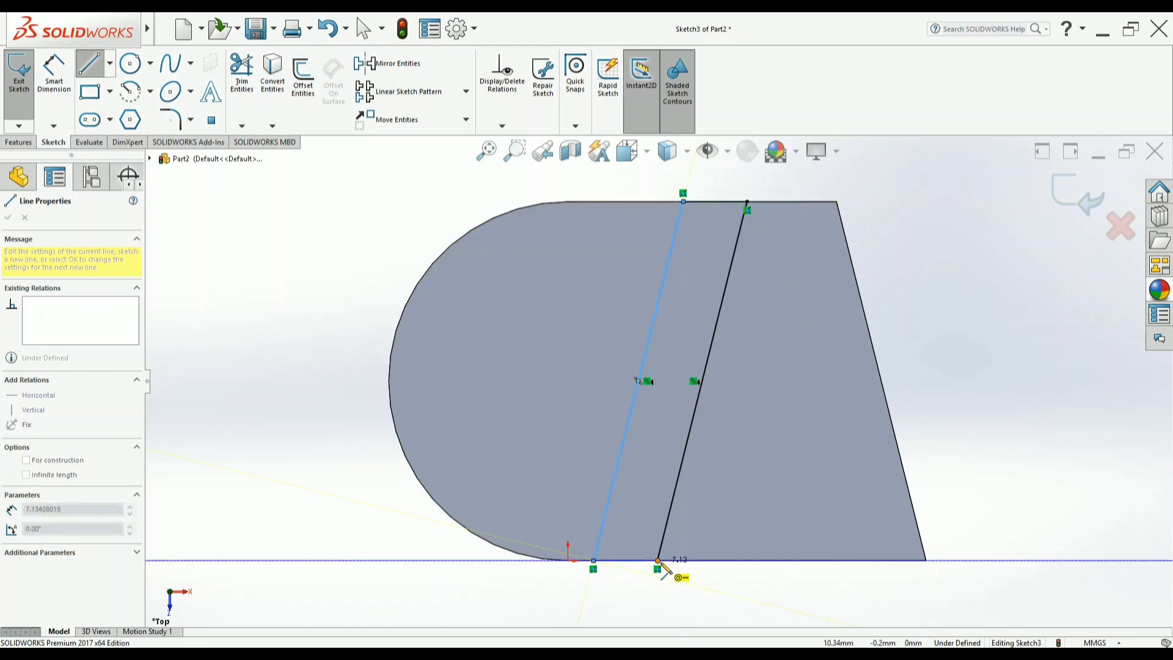
click(662, 561)
right_click(229, 270)
click(255, 284)
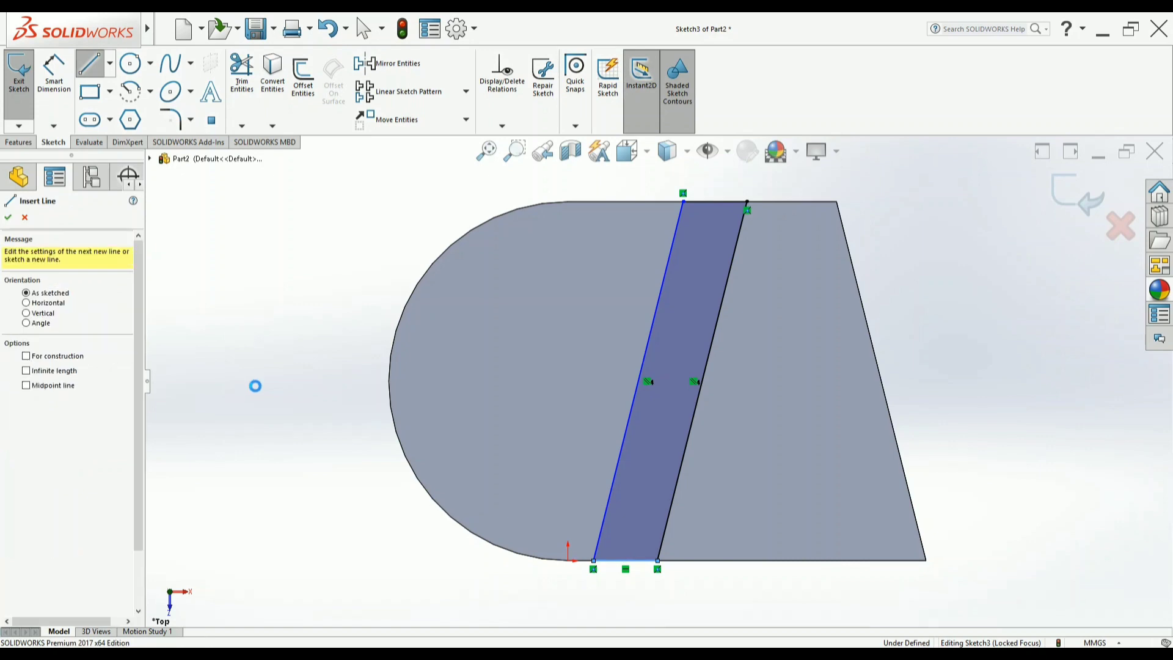
Step: Dimension the strip's top edge to 10 mm
click(53, 73)
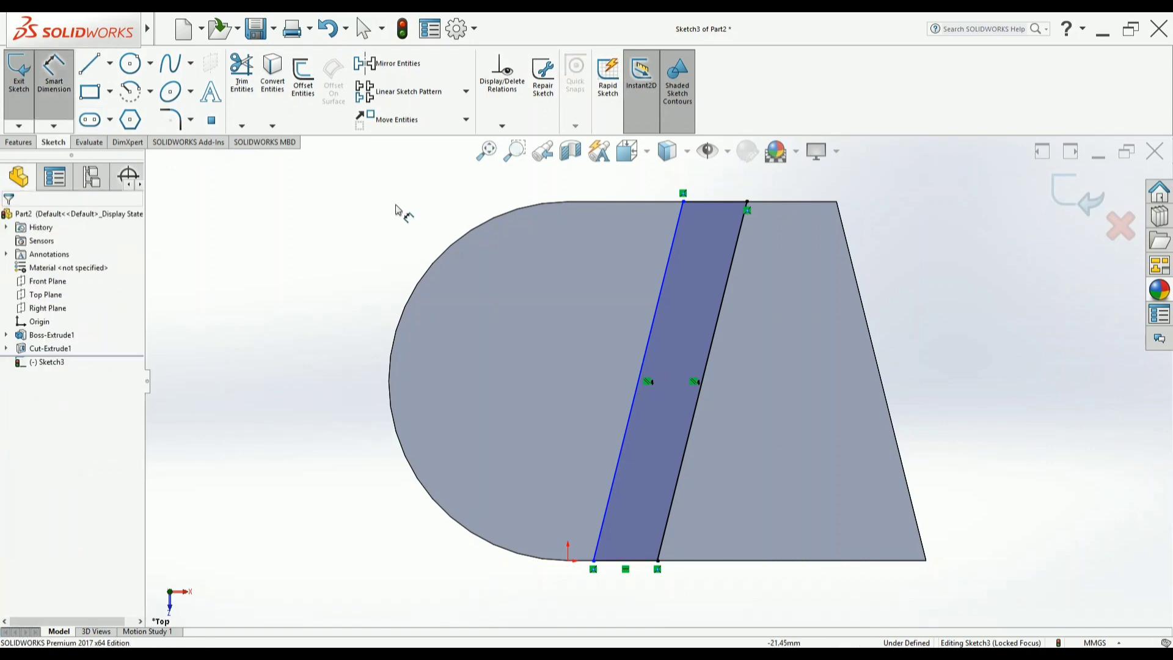
click(723, 203)
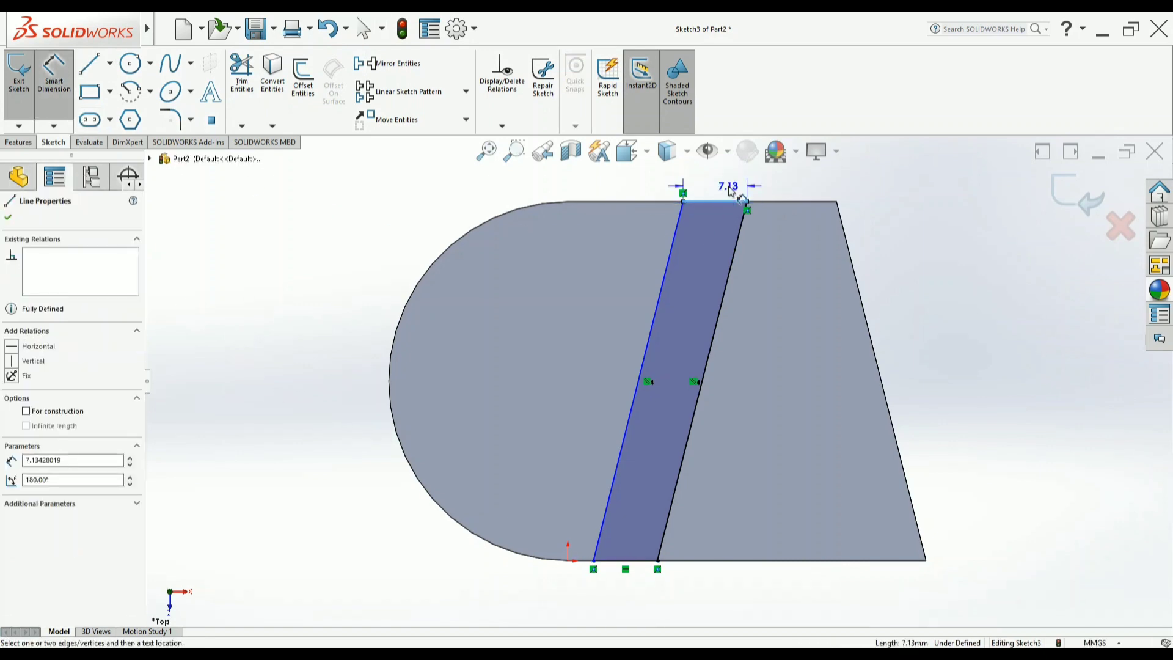
click(730, 190)
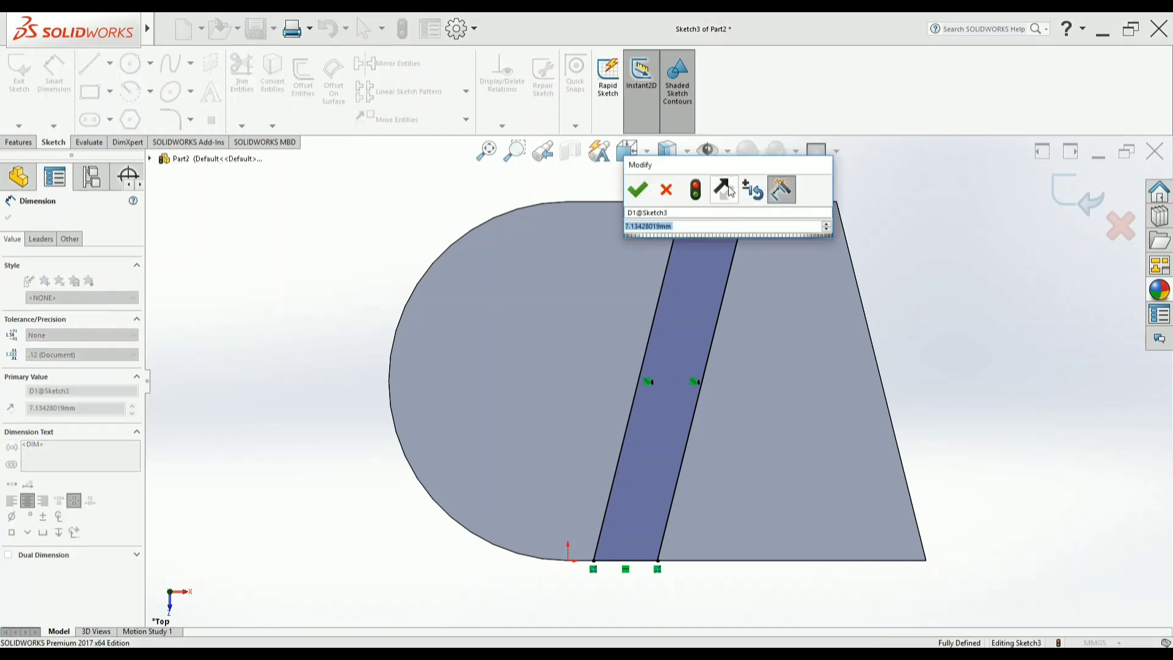
text(10)
key(Return)
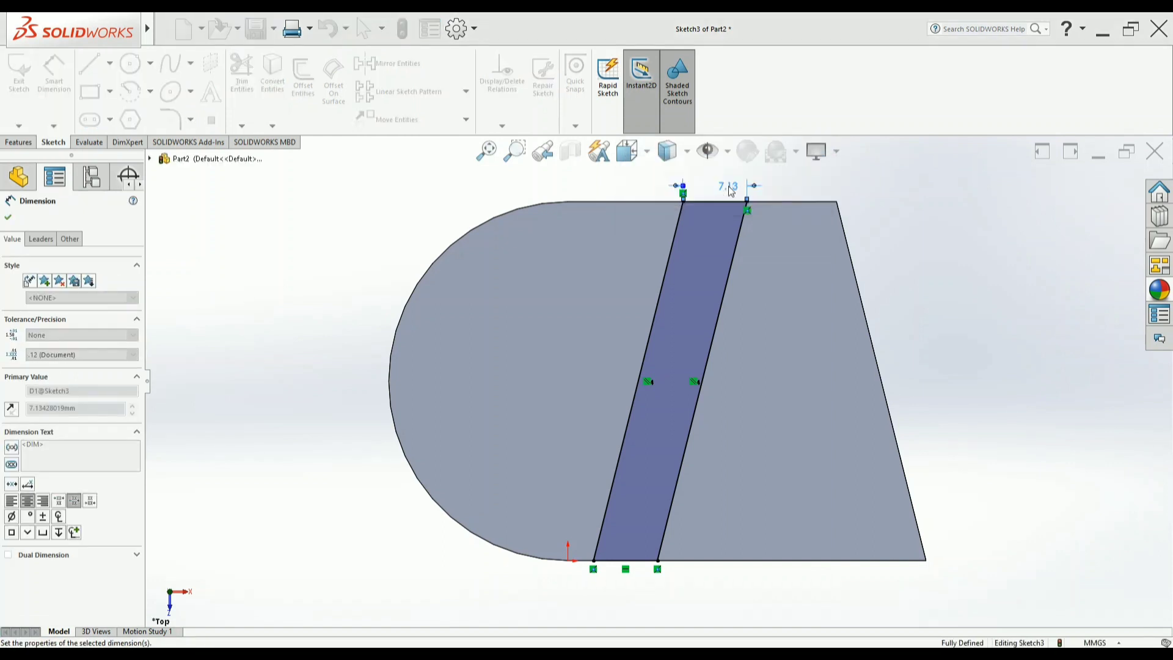
scroll(725, 350, down, 2)
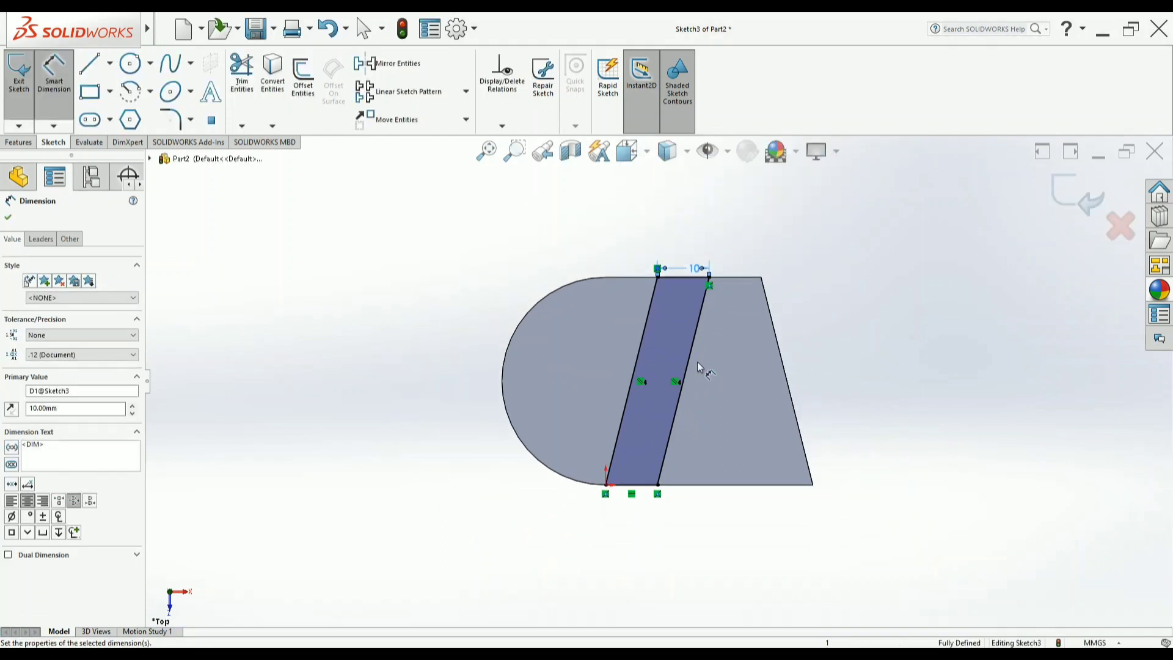
scroll(697, 362, up, 1)
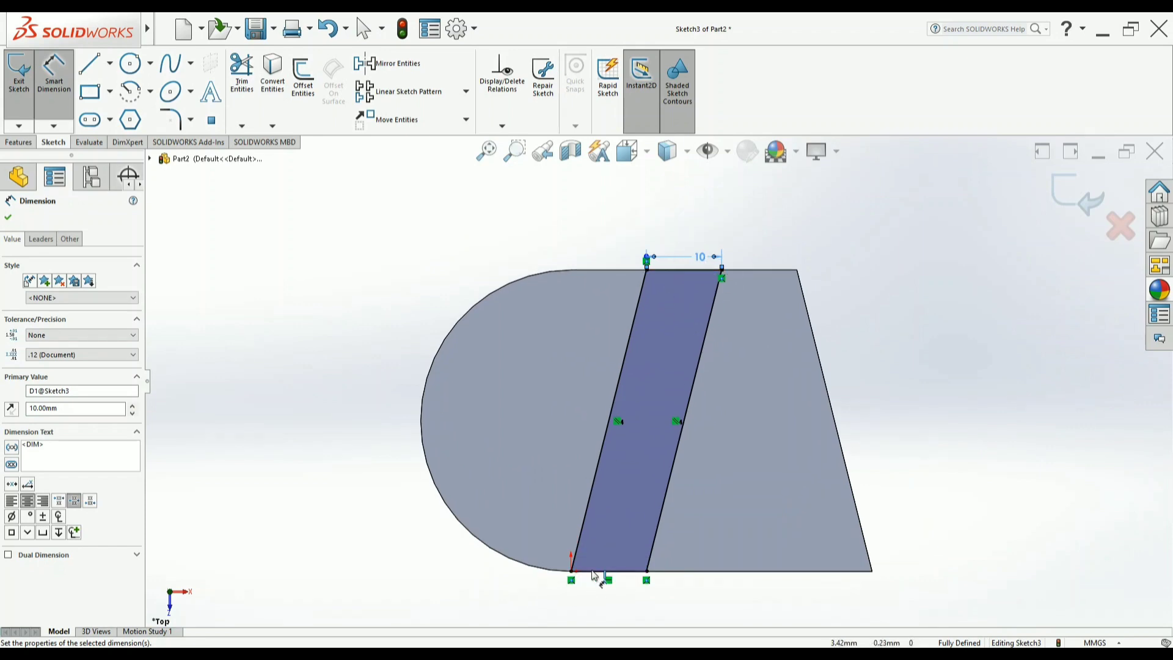
Step: Orbit the model to inspect it in 3D, then rotate back toward the top view
middle_drag(450, 487, 389, 306)
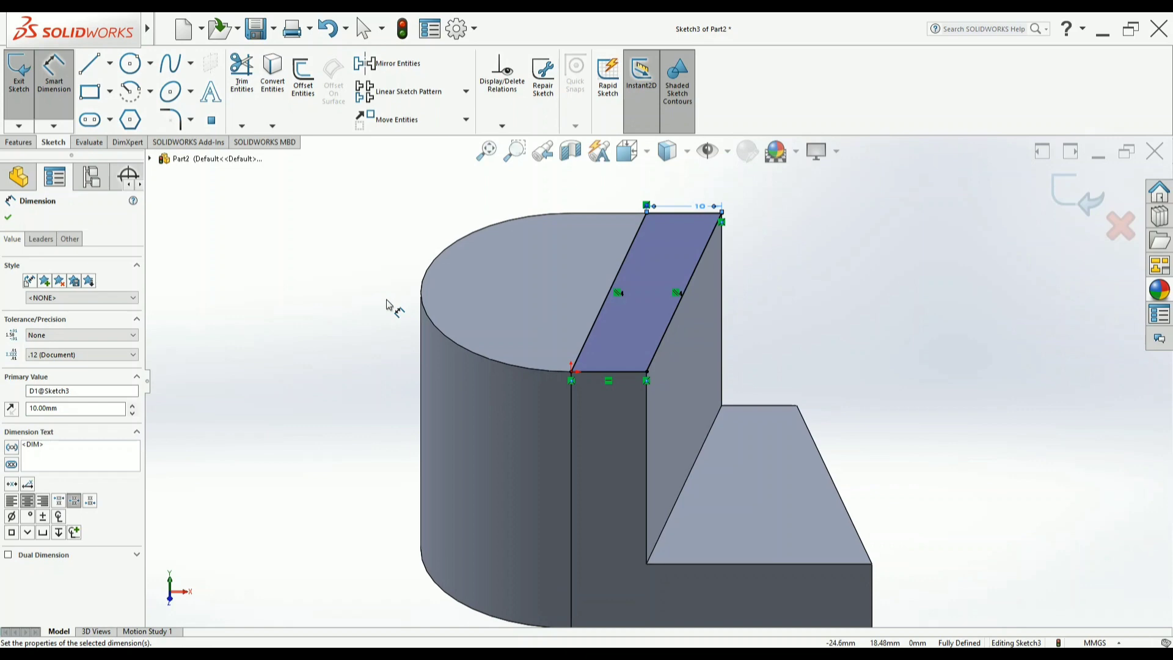
middle_drag(393, 312, 402, 394)
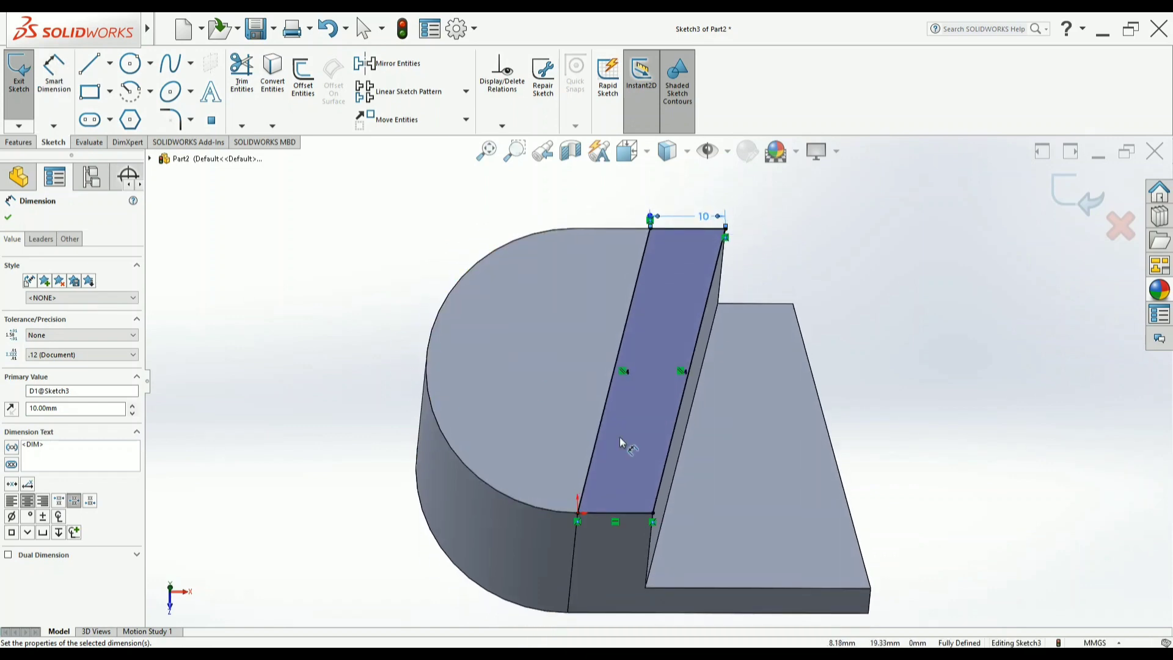
key(d)
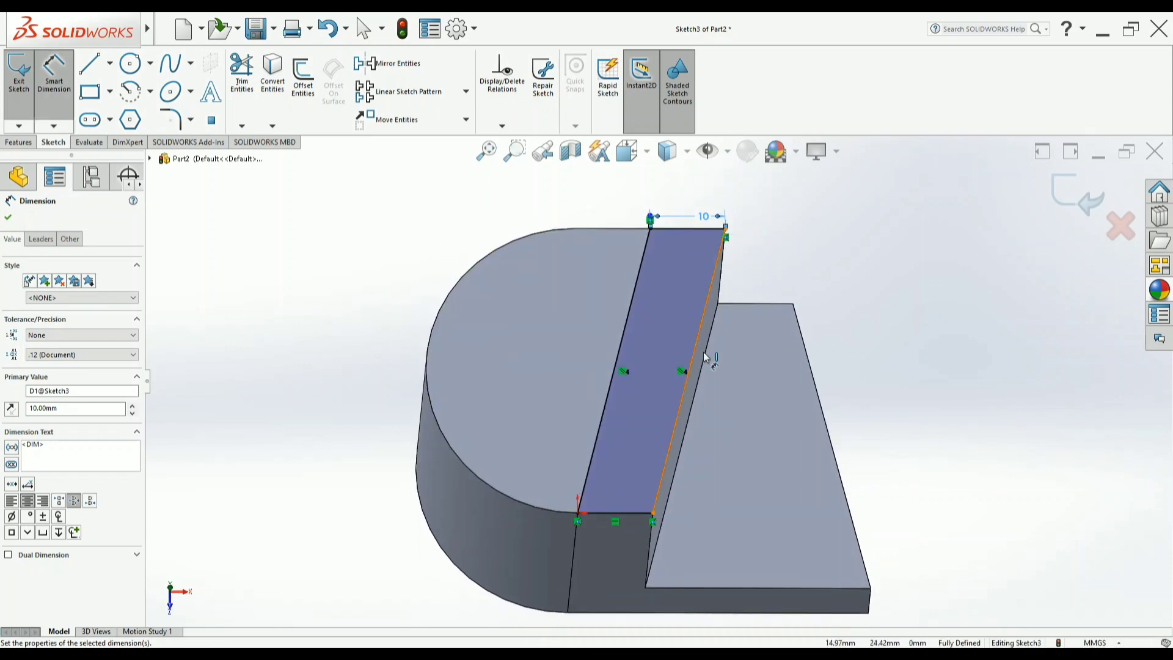
middle_drag(661, 420, 660, 485)
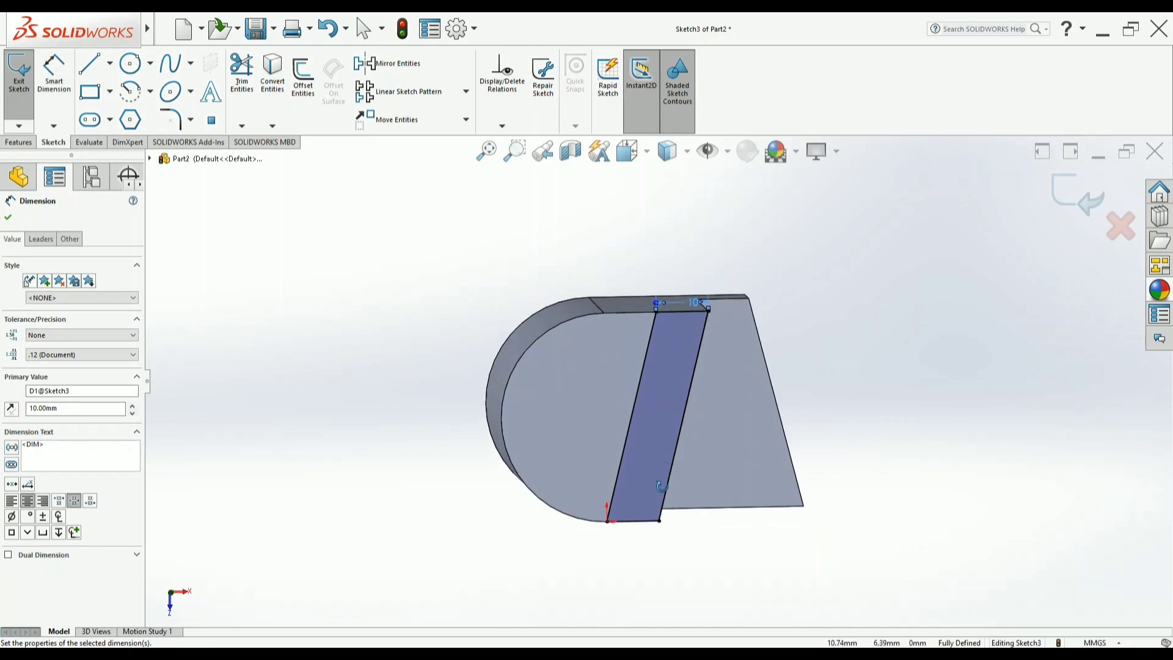
Step: Exit Sketch3 and extrude-cut the strip 10 mm deep (Blind) as Cut-Extrude2
click(1061, 193)
click(1061, 193)
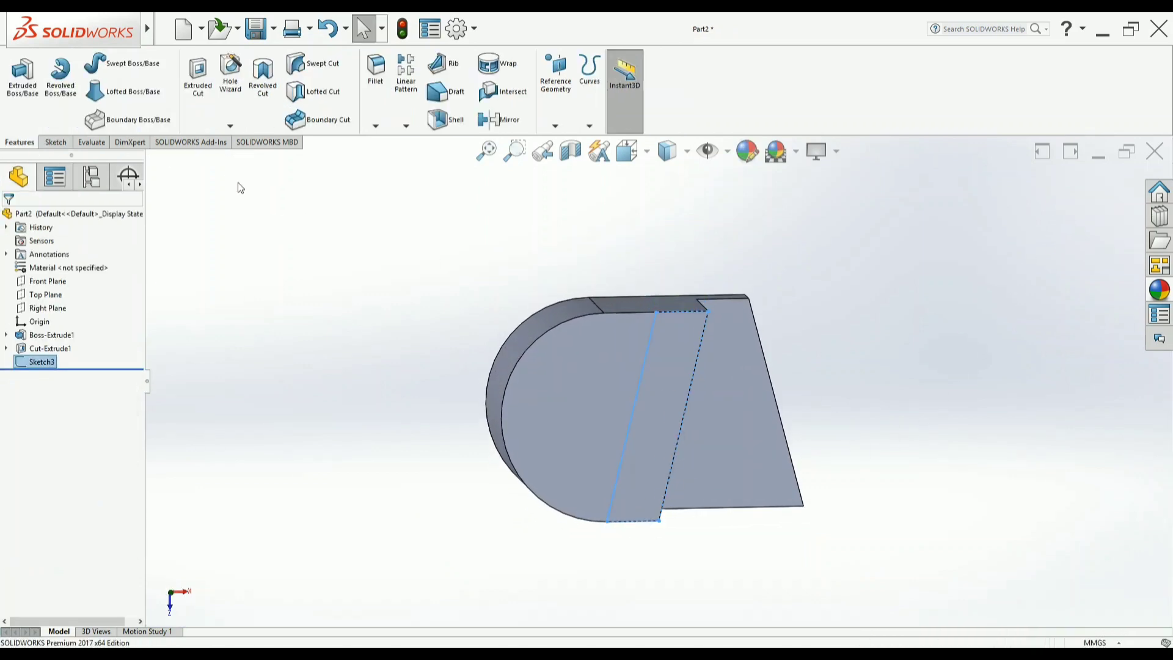
click(197, 78)
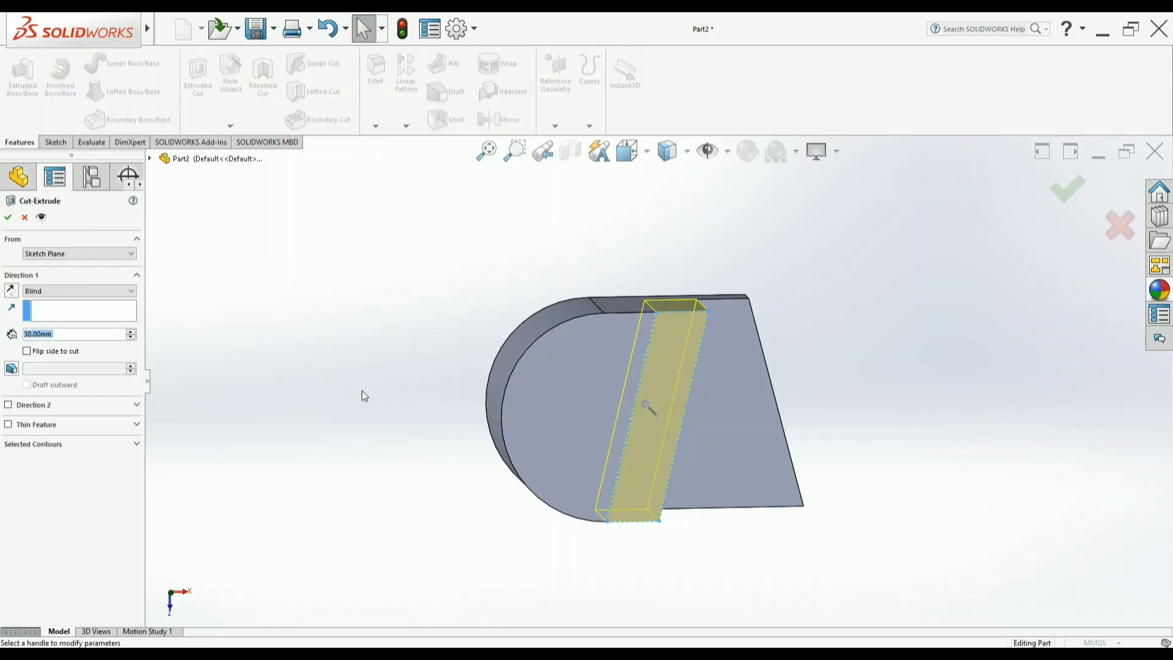
middle_drag(369, 339, 378, 368)
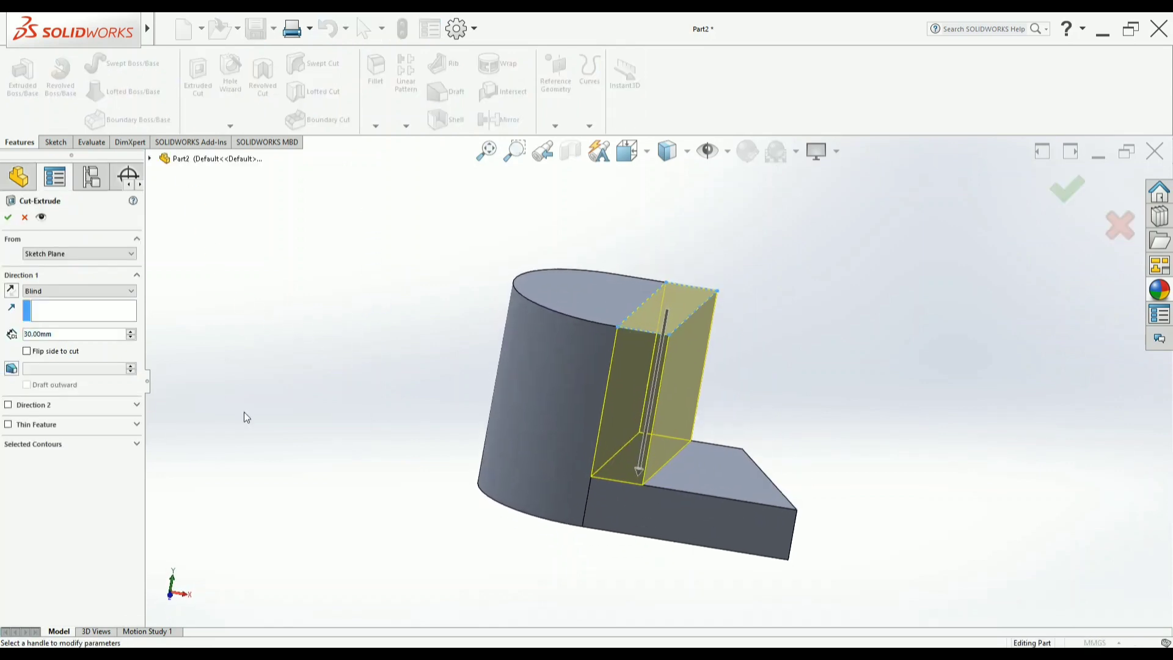
click(131, 337)
click(131, 337)
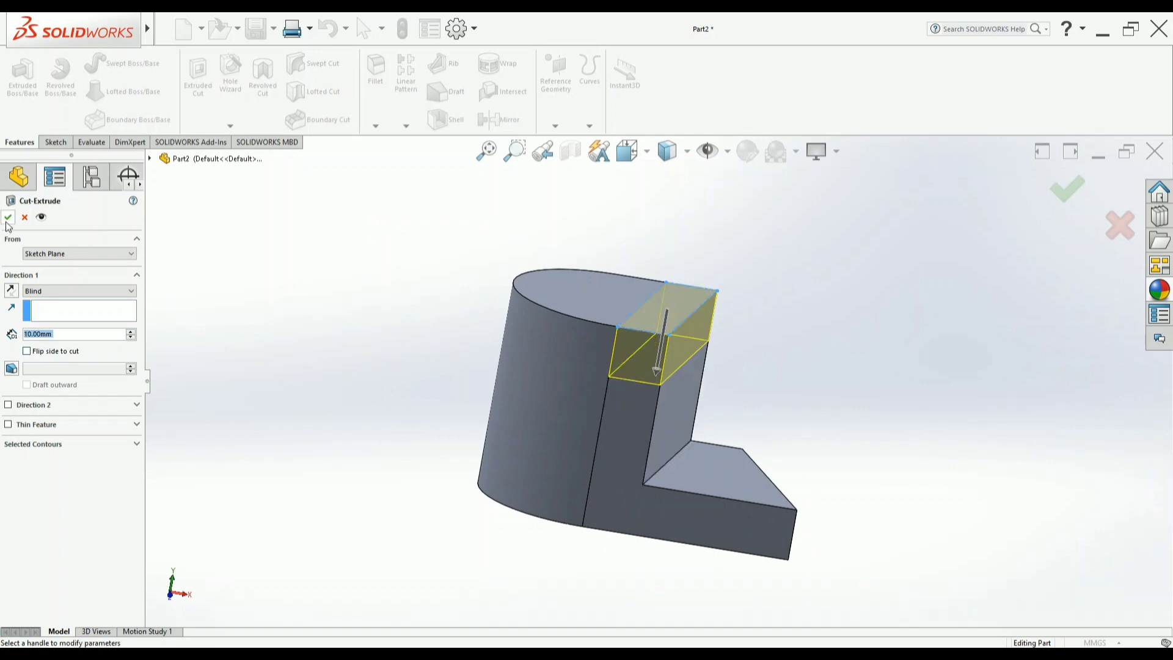
key(Return)
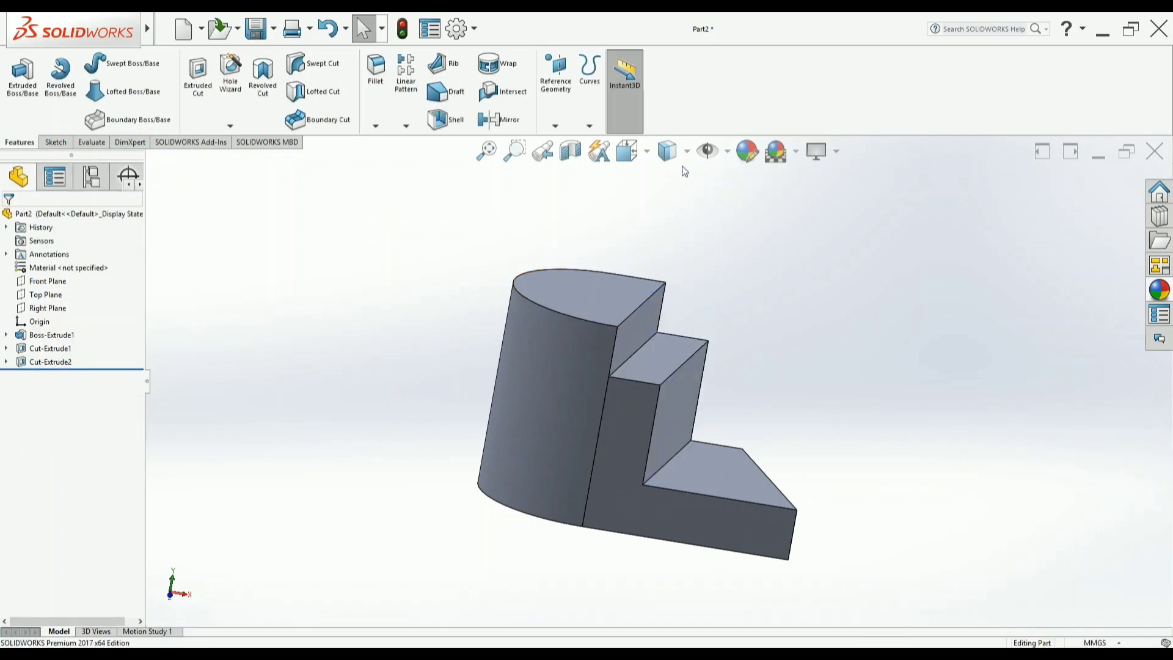
Step: Switch to the Isometric view to show the three-level stepped part
click(667, 152)
click(628, 151)
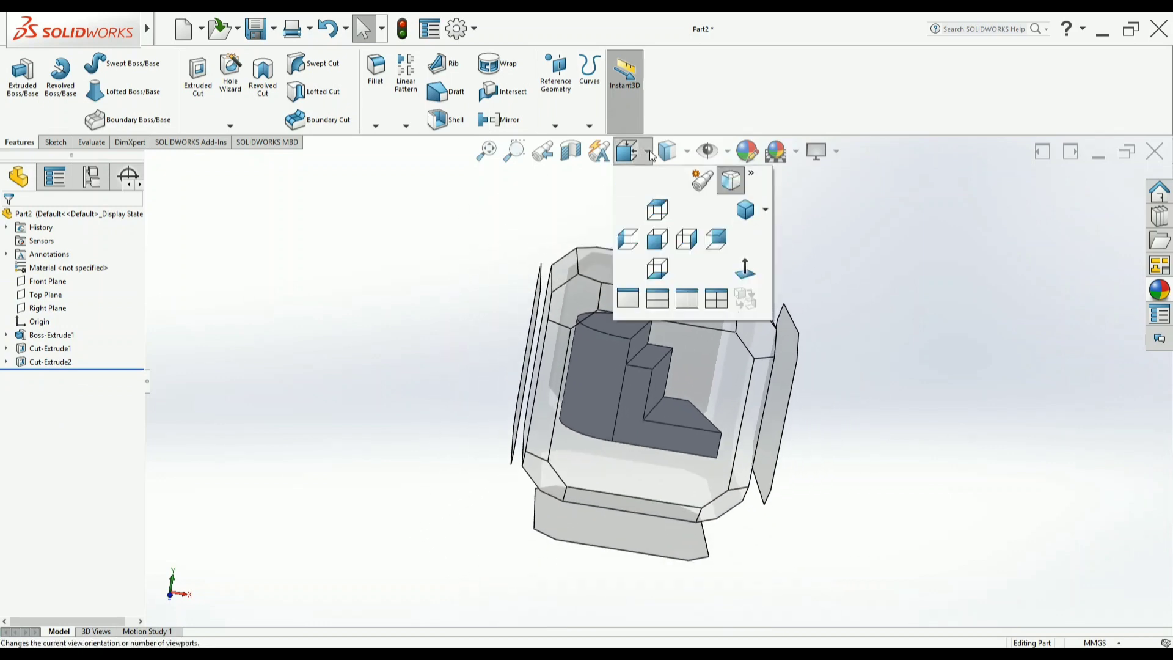
click(745, 211)
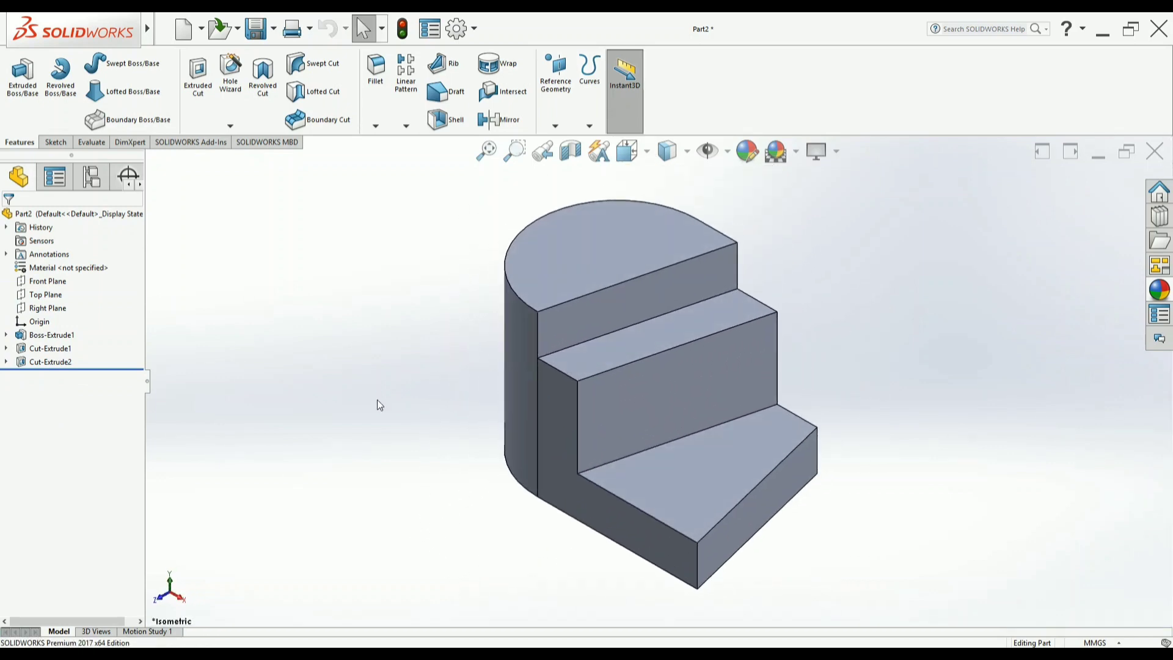